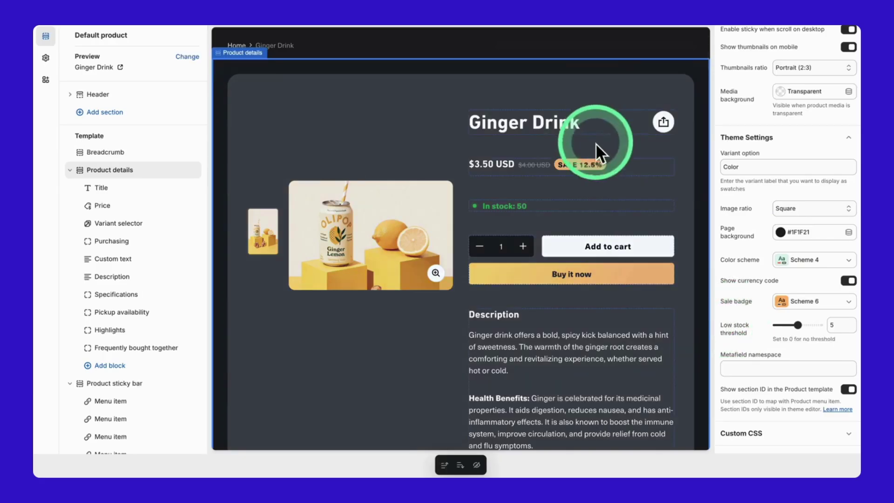
Drag the Low stock threshold slider down to 3 and exit the editor to admin Home
drag(798, 324, 789, 325)
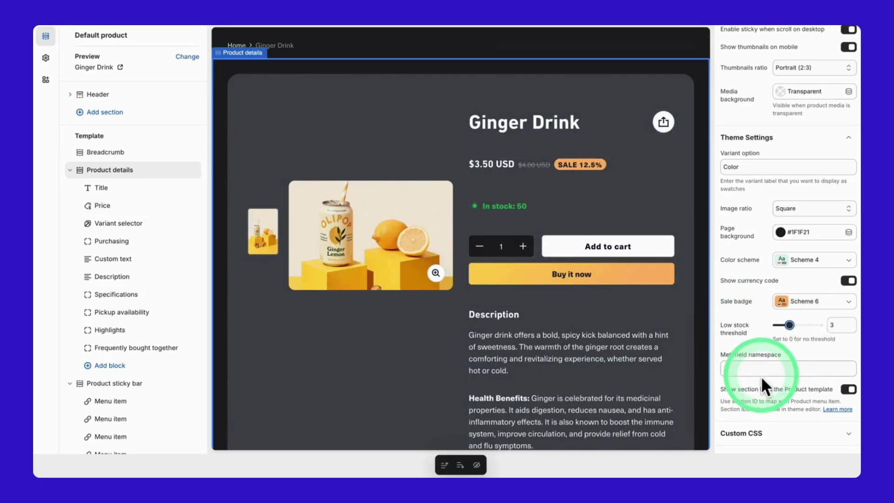
click(777, 241)
scroll(777, 243, up, 1)
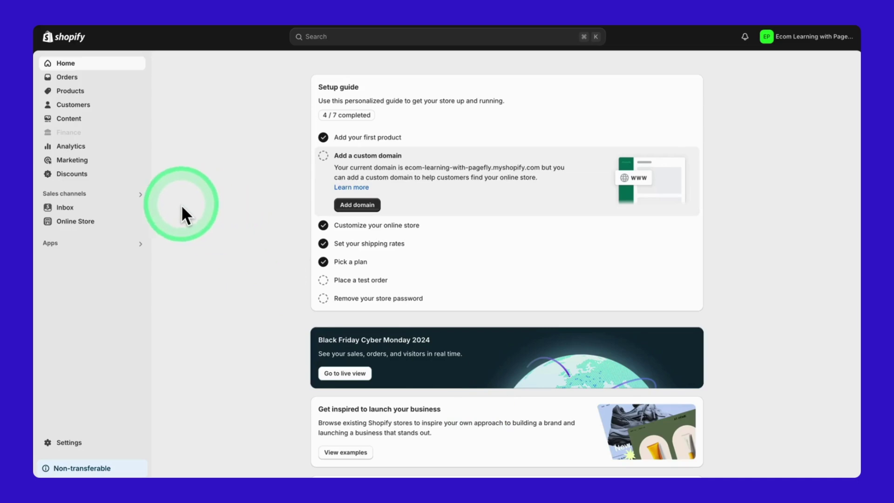
From Online Store > Themes, scroll to the theme library and customize the Electro theme
click(76, 222)
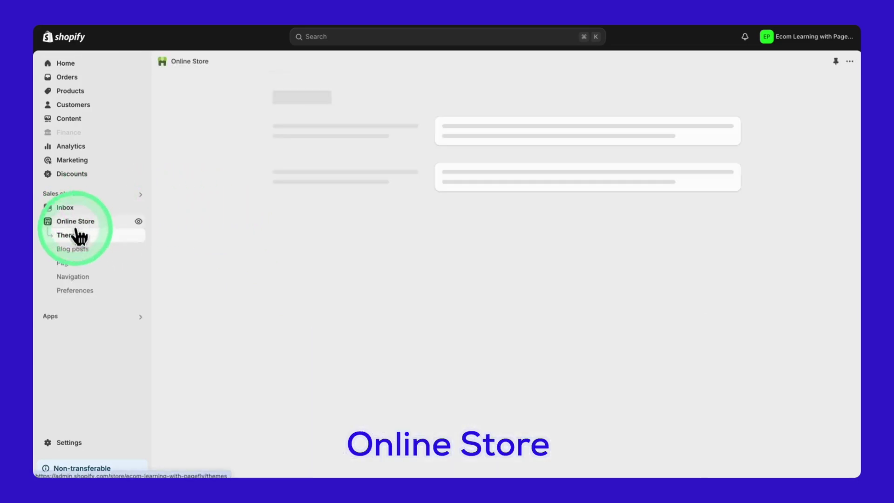
scroll(238, 300, down, 2)
scroll(237, 300, down, 4)
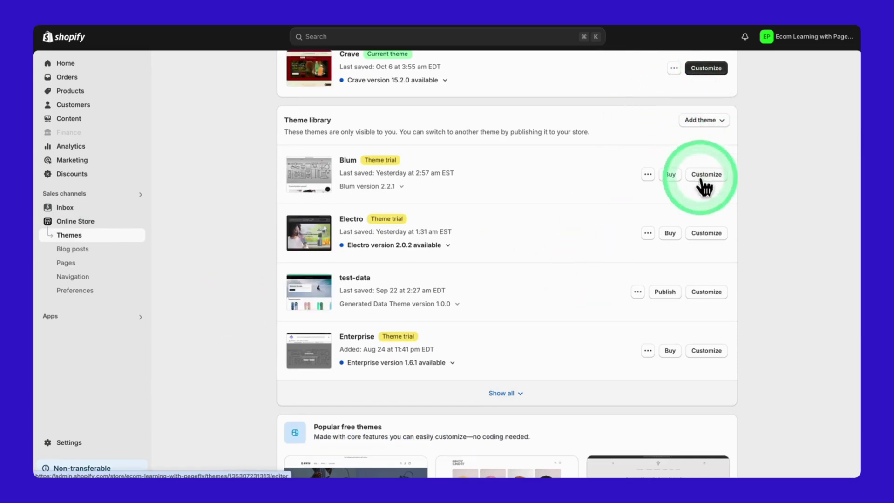
click(707, 233)
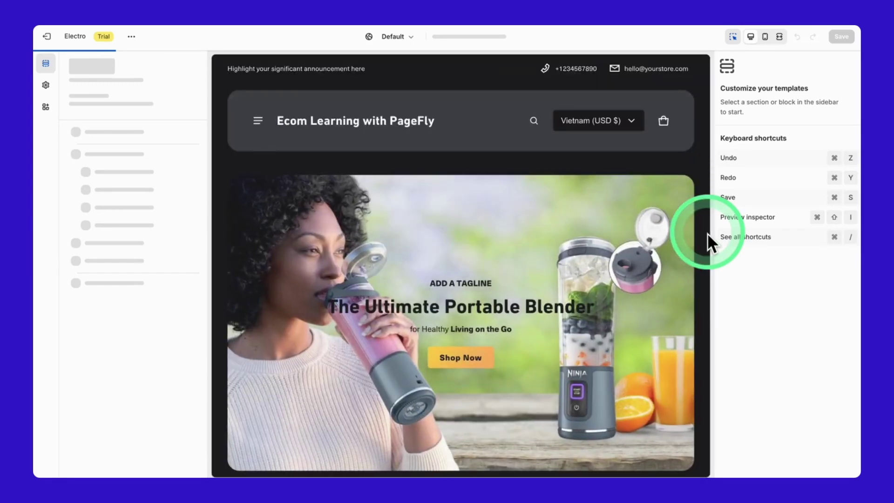
Scroll through the Electro home page preview and its sections, Image banner through Newsletter
scroll(533, 330, down, 10)
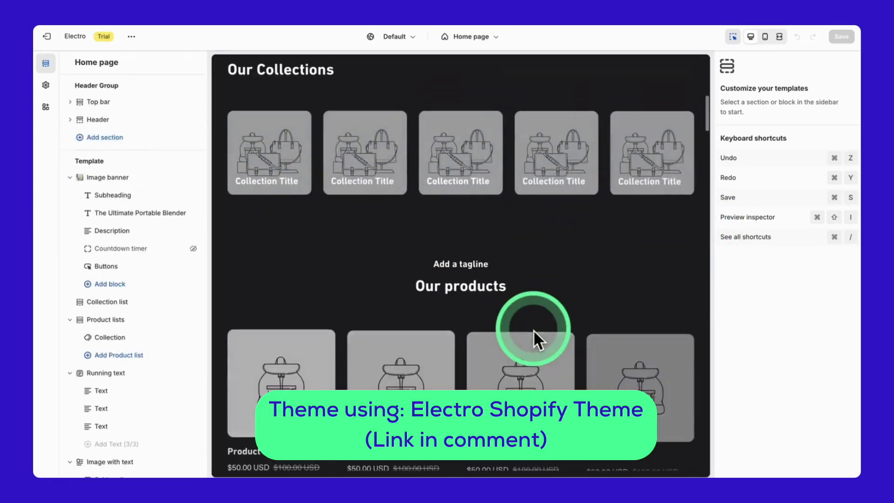
scroll(368, 301, down, 7)
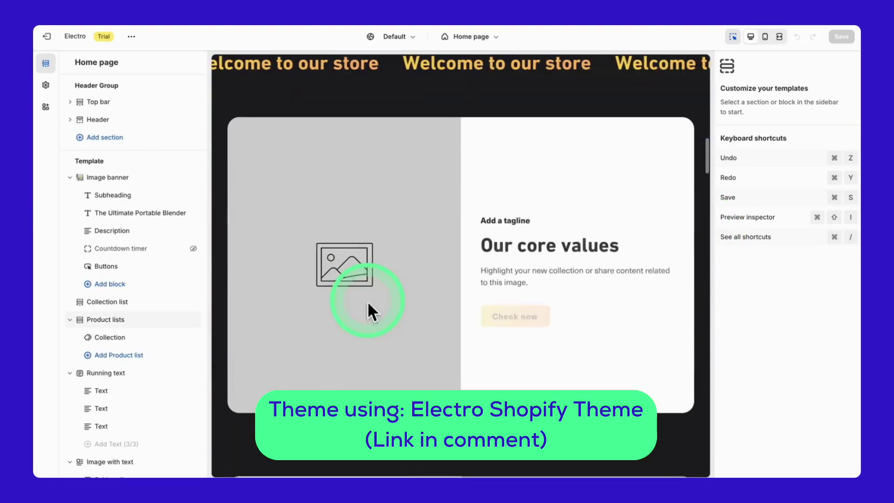
scroll(277, 353, up, 6)
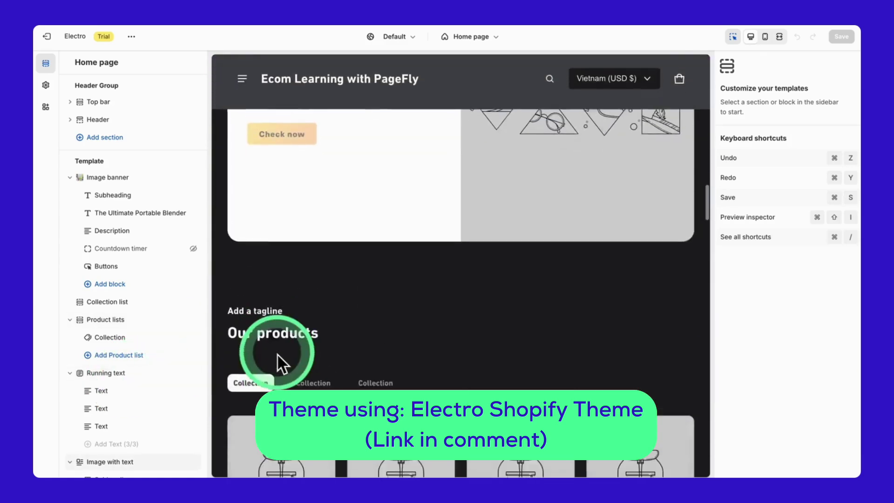
scroll(130, 379, down, 10)
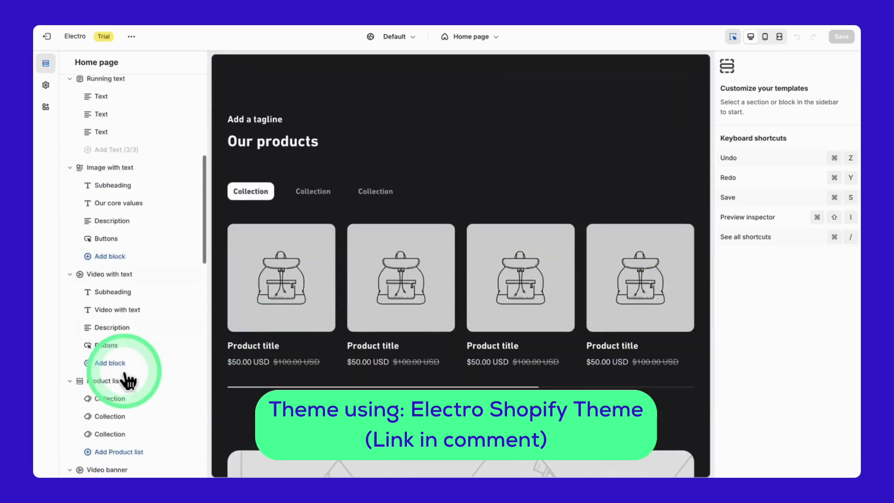
scroll(129, 381, down, 10)
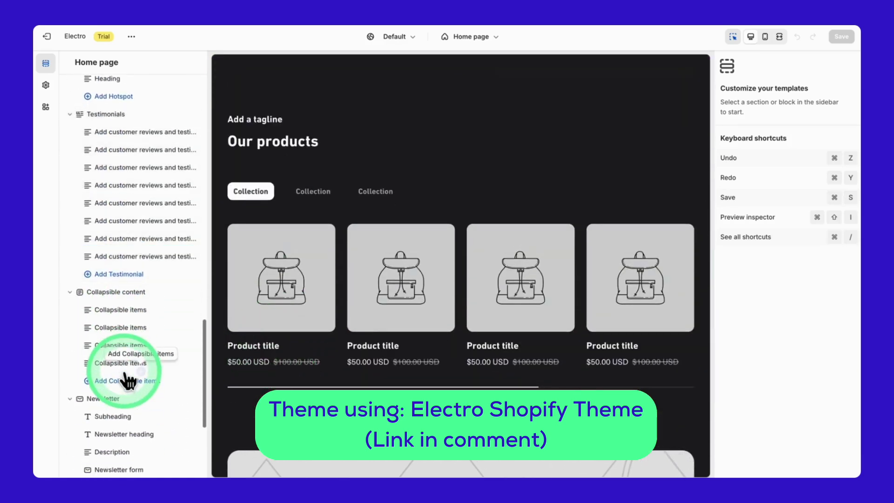
scroll(129, 381, down, 5)
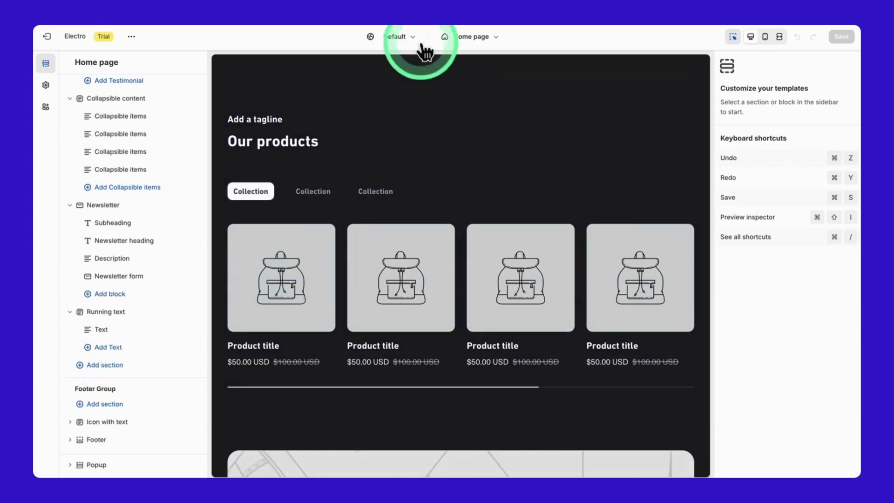
Switch to the Default product template and preview the Casual Oversized Sweatshirt
click(467, 38)
click(463, 95)
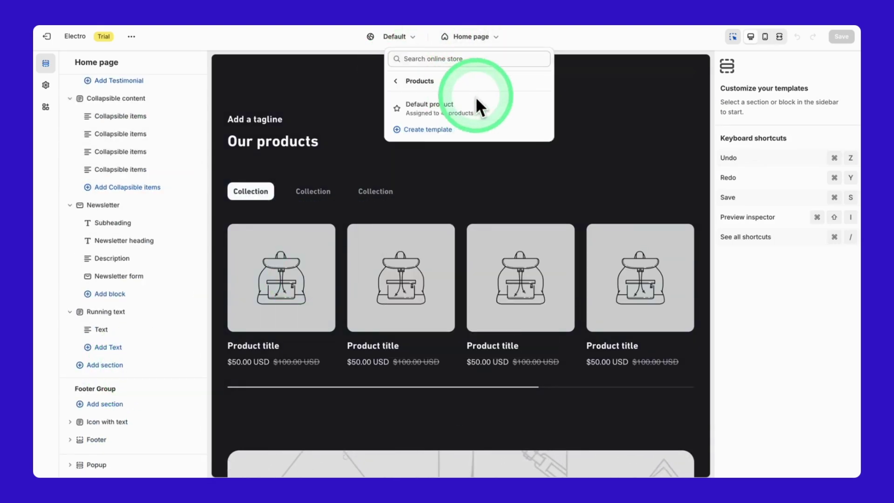
click(508, 116)
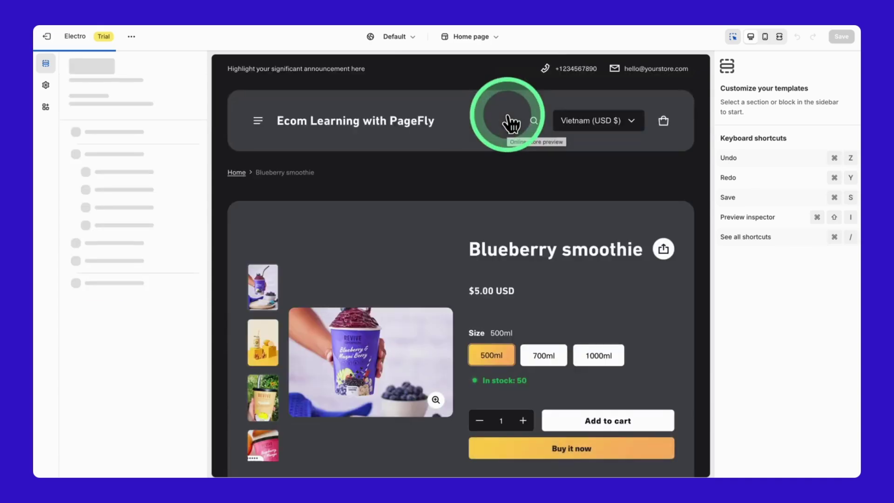
click(187, 84)
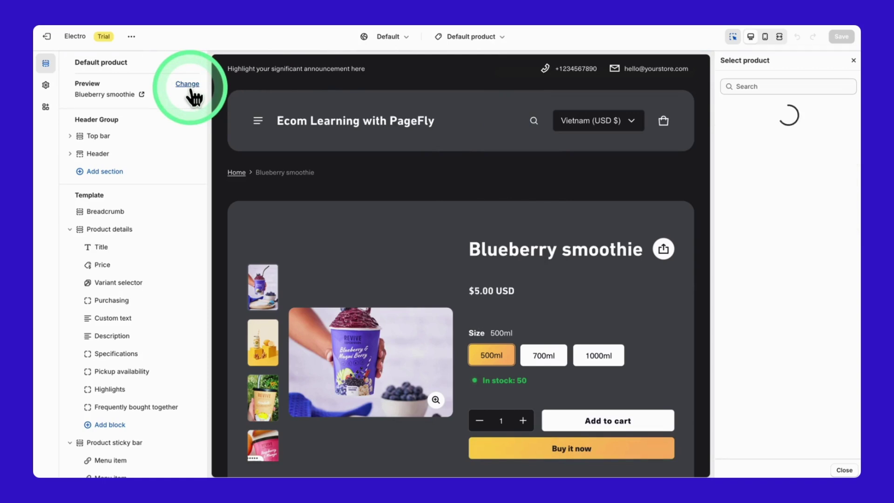
click(779, 140)
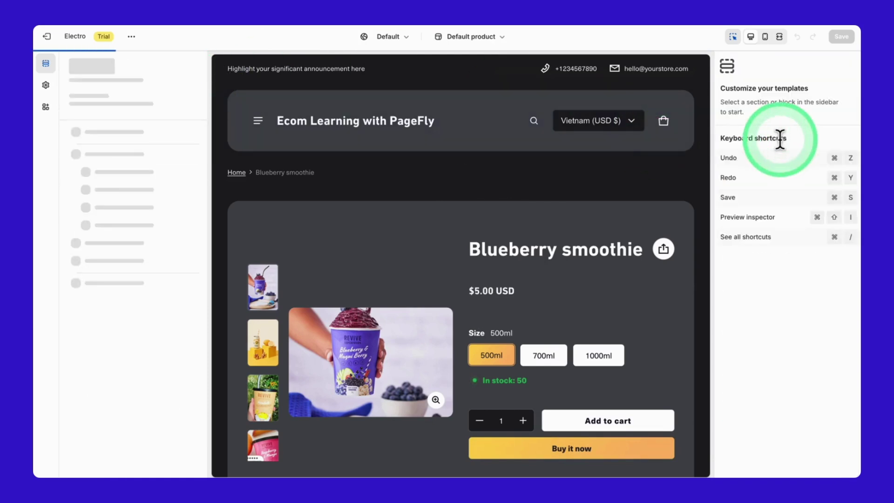
Set product media to Portrait 2:3, thumbnails Landscape 3:2, background 1F1F21, and save
click(600, 239)
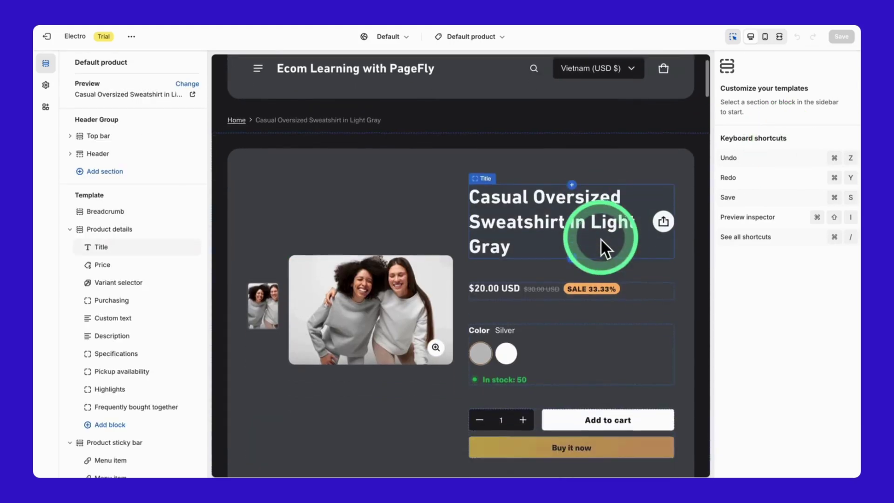
scroll(600, 238, down, 1)
click(401, 241)
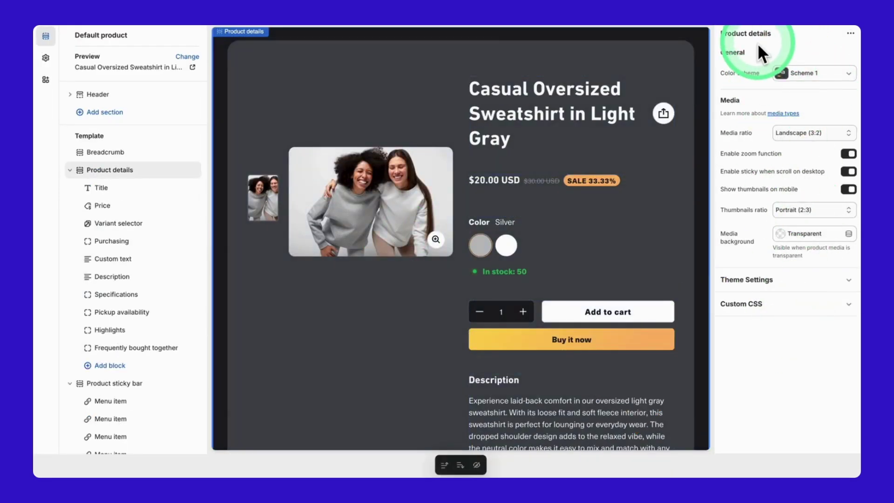
click(805, 135)
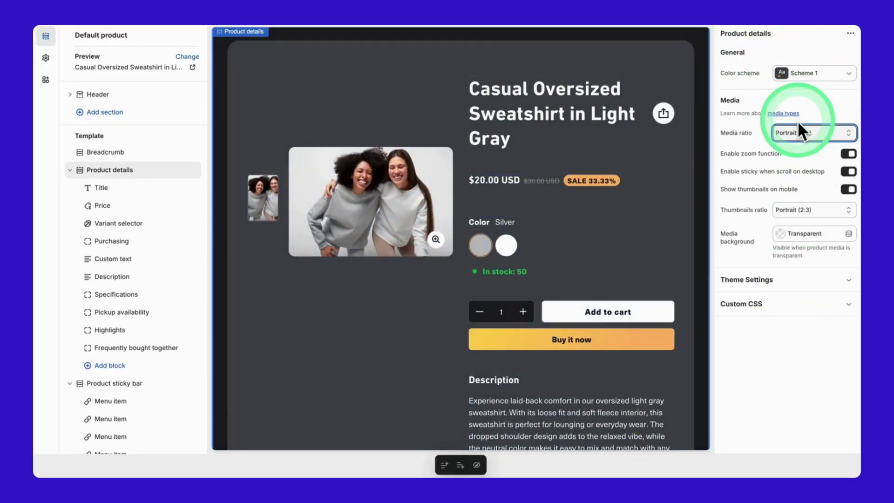
click(809, 211)
click(805, 220)
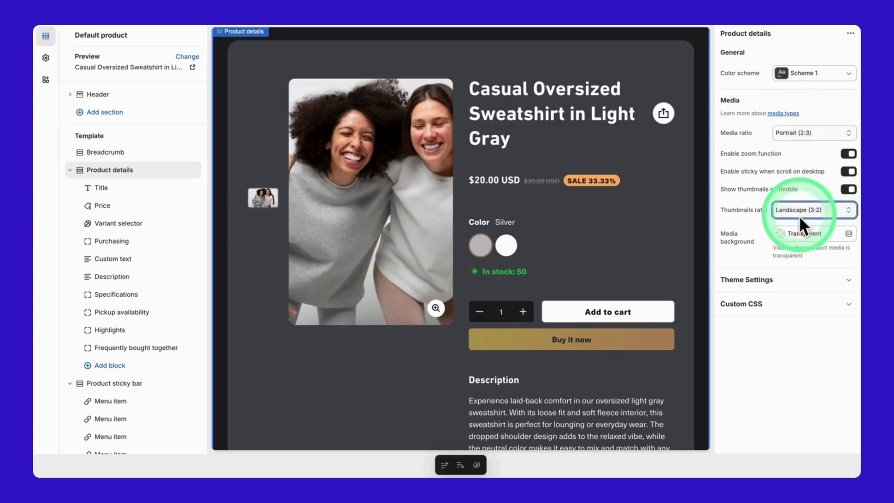
click(802, 237)
click(785, 194)
click(769, 226)
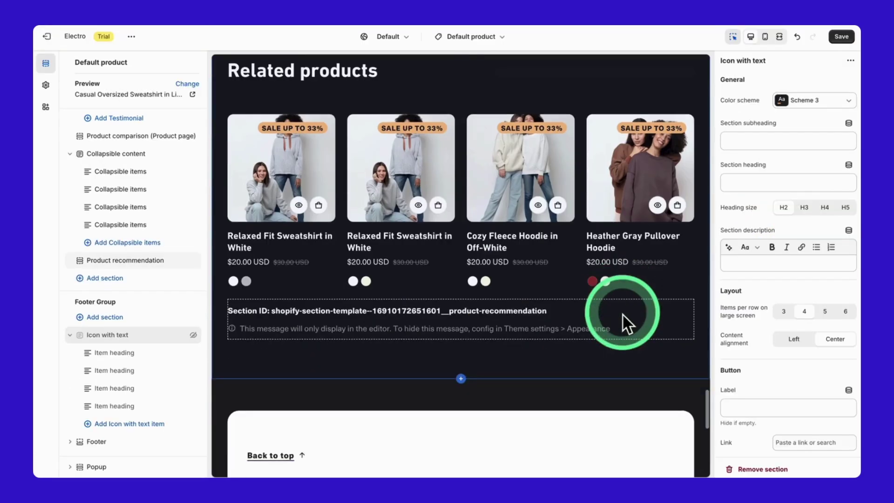
click(838, 37)
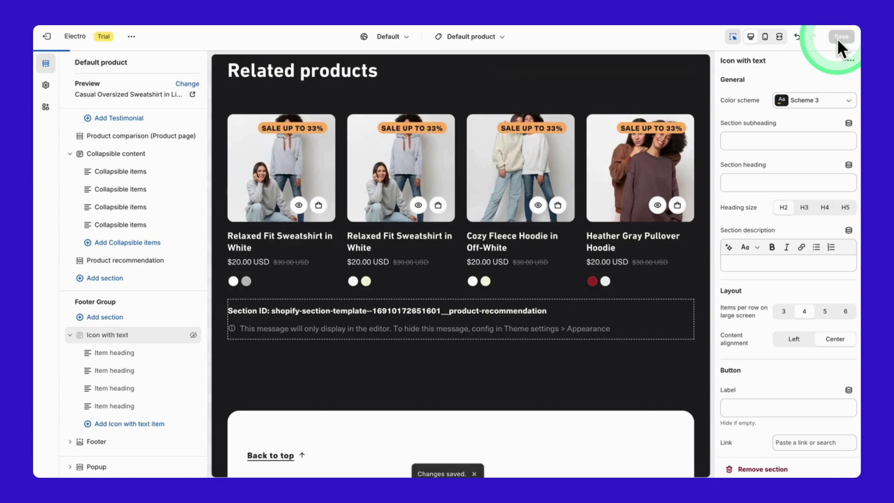
click(131, 36)
click(100, 94)
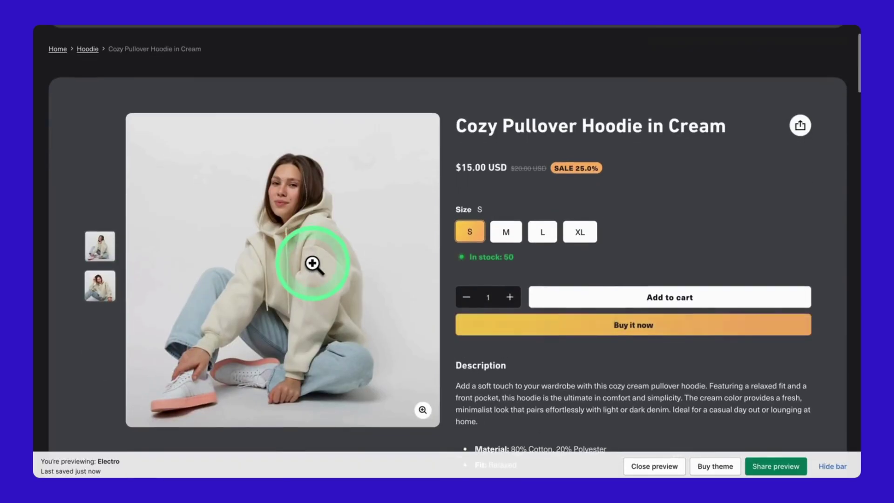
click(506, 231)
click(580, 231)
scroll(442, 356, down, 12)
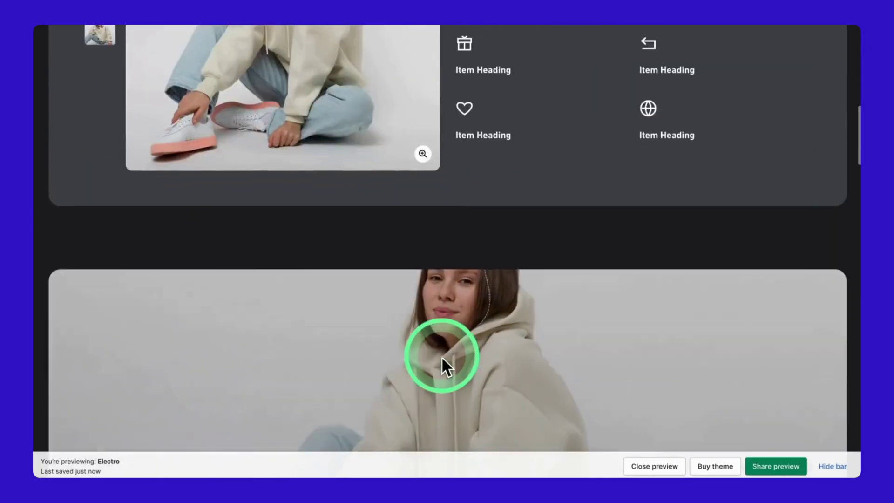
scroll(441, 357, down, 15)
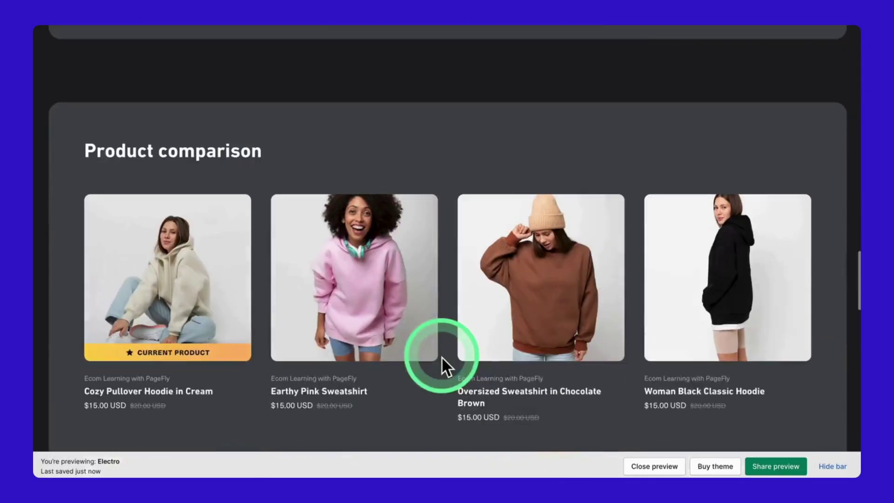
scroll(442, 356, down, 15)
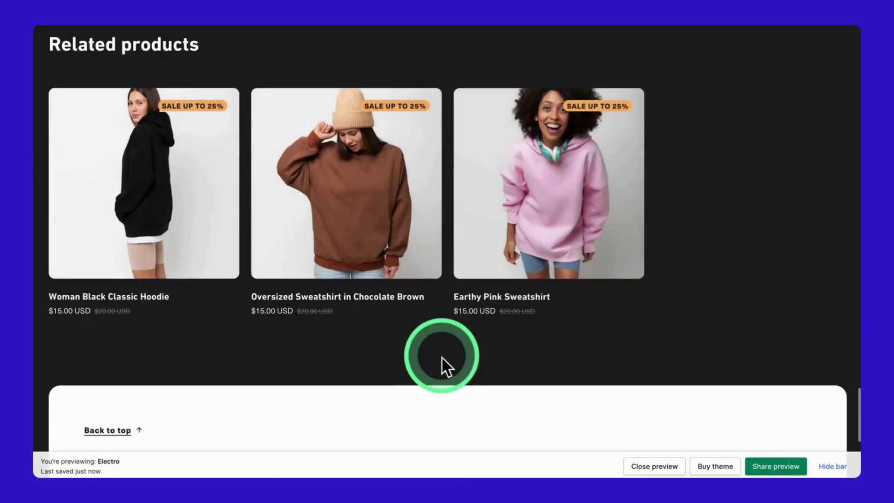
scroll(442, 357, down, 6)
Turn on the description's 'More' button so it collapses behind a View more link
click(122, 115)
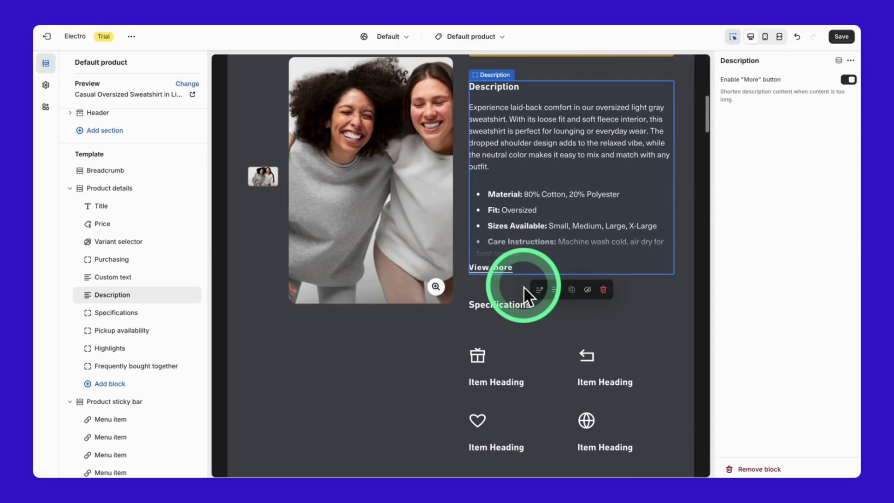
click(849, 82)
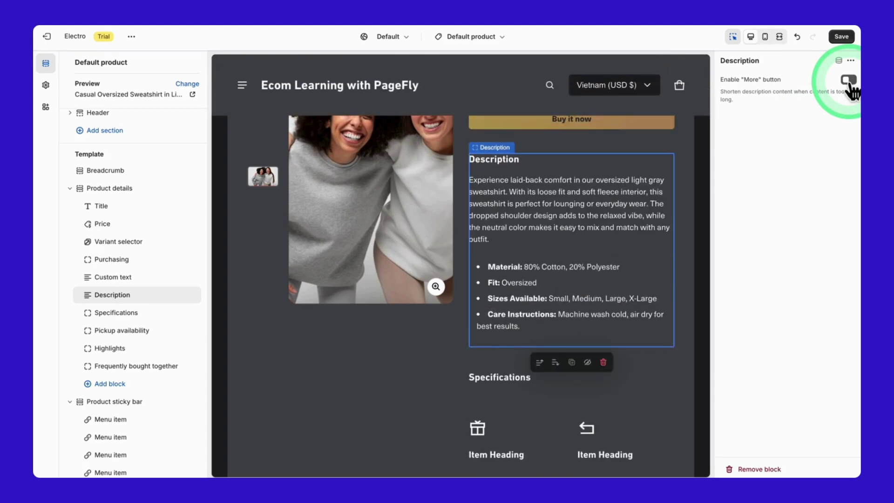
click(850, 83)
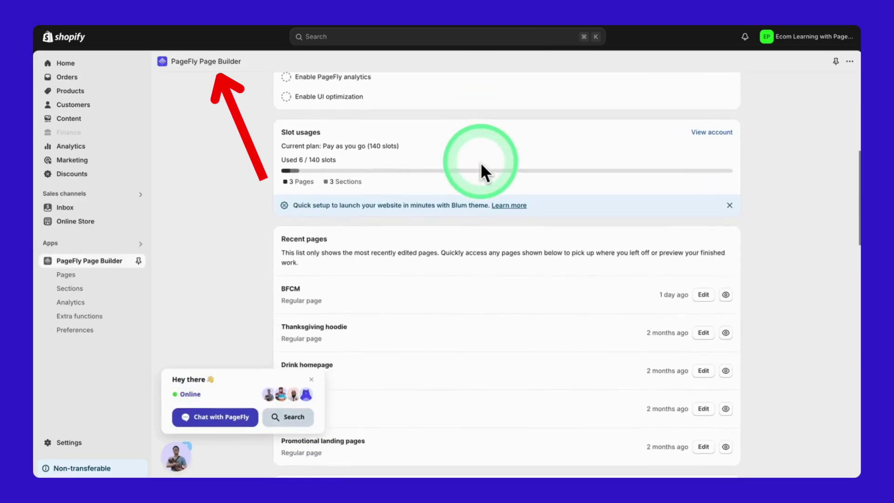
Open the PageFly app listing and look at its 4.9 rating
scroll(481, 162, down, 15)
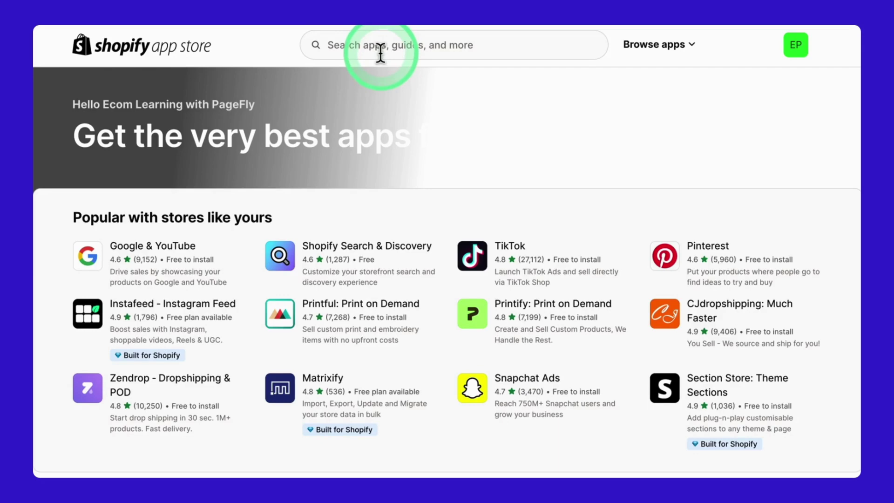
Search the App Store for 'page builder'
click(381, 52)
text(page builder)
click(385, 90)
scroll(569, 256, down, 2)
click(355, 166)
scroll(373, 373, down, 15)
scroll(364, 332, down, 5)
double_click(81, 157)
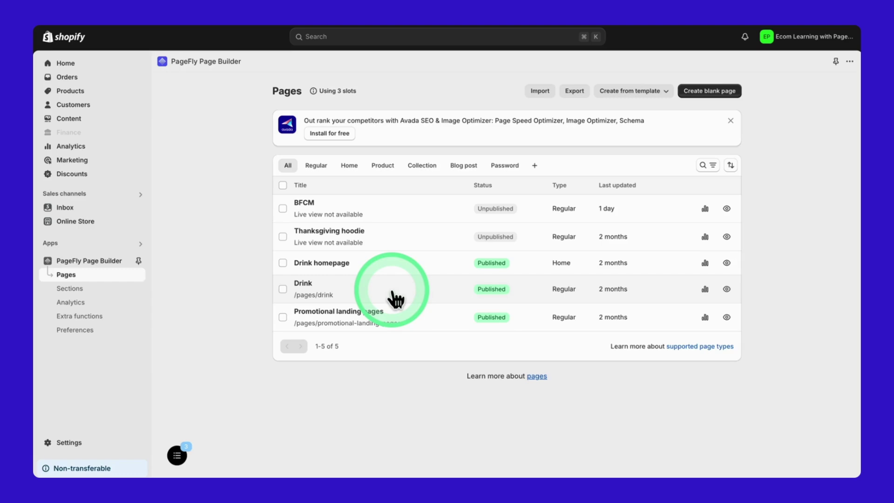
Create a blank regular page and place an Image element on it
click(709, 91)
click(701, 114)
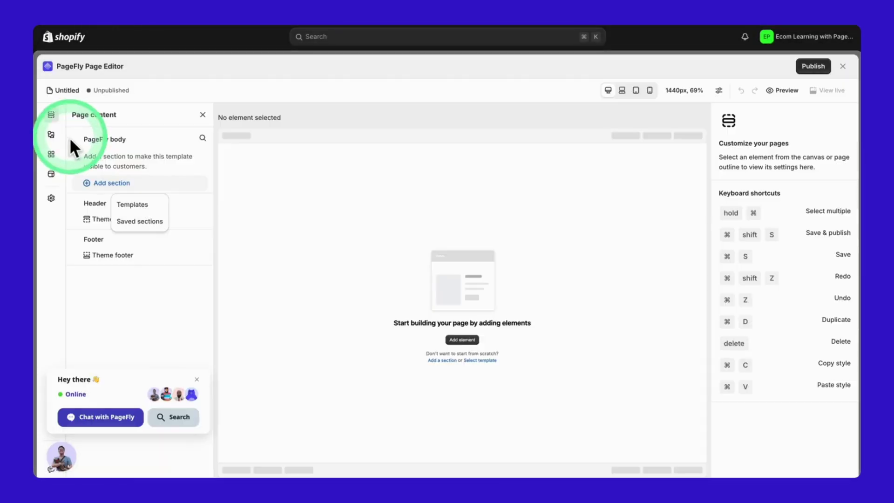
click(51, 134)
click(130, 137)
text(ima)
click(94, 204)
drag(279, 114, 420, 226)
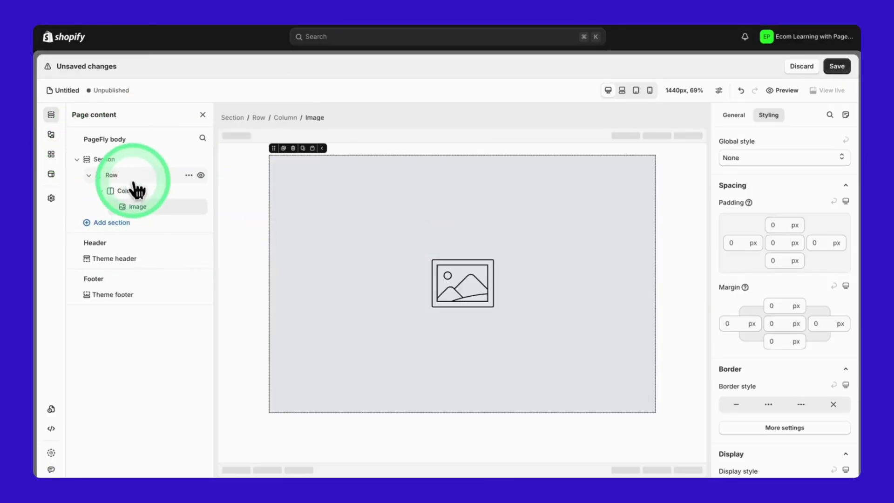
Add a second image and move it beside the first into a new column
click(52, 136)
drag(255, 180, 324, 340)
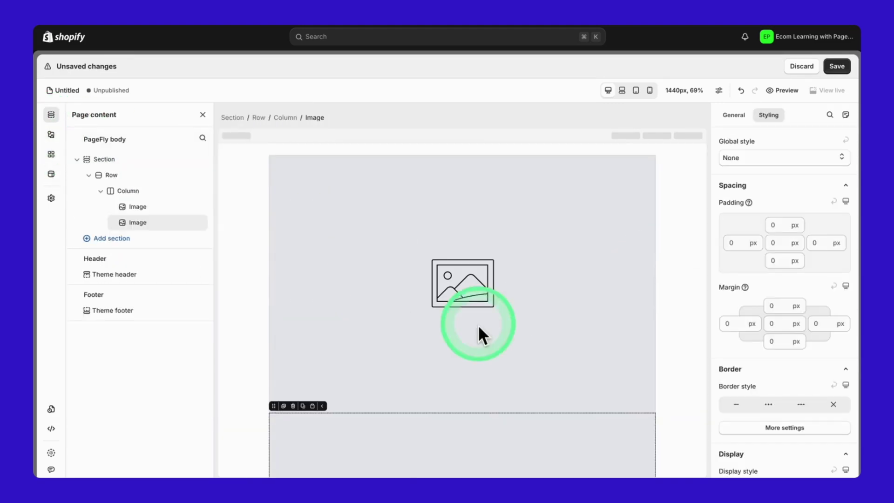
scroll(372, 345, down, 1)
drag(274, 359, 267, 314)
drag(274, 147, 617, 258)
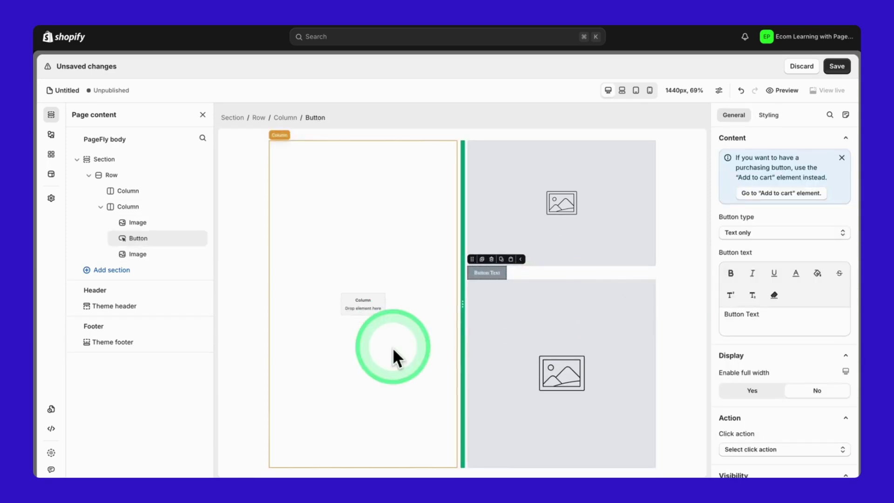
Browse the Elements panel and expand the advanced elements group
click(196, 240)
scroll(159, 329, down, 1)
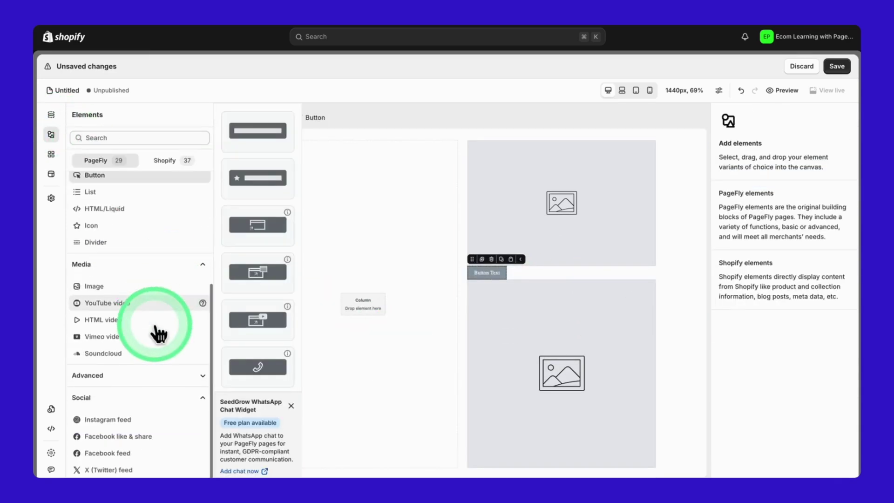
click(148, 376)
scroll(148, 379, down, 3)
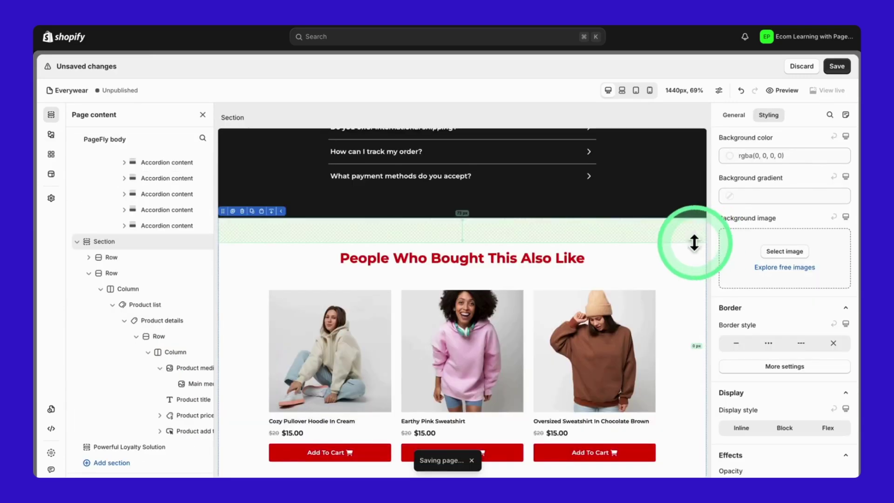
Delete the App blocks column and hide the Seen On Instagram section
scroll(690, 239, up, 10)
click(367, 298)
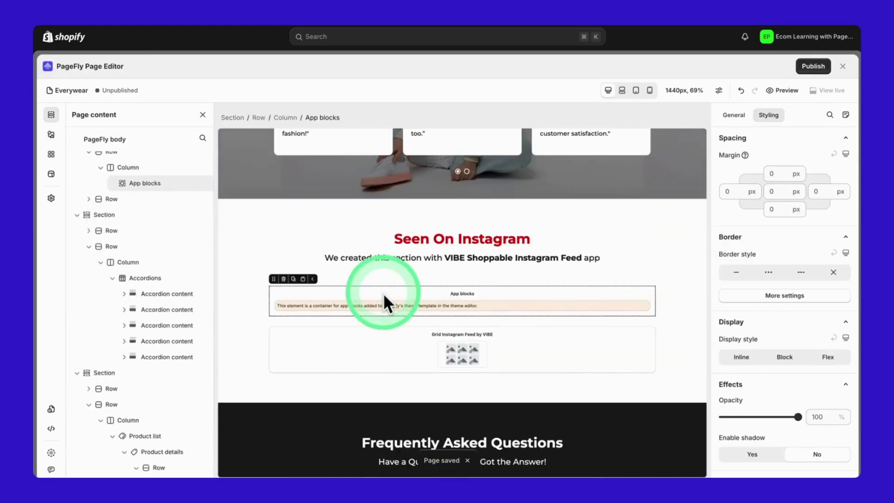
click(318, 279)
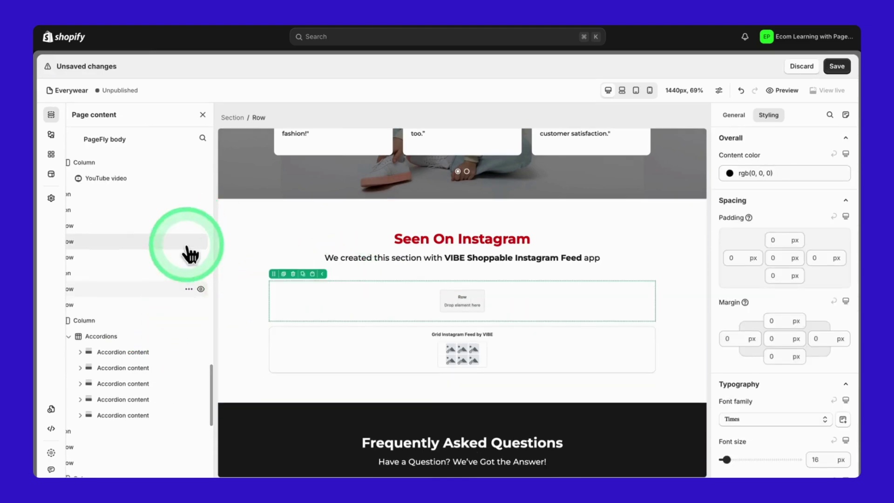
click(195, 247)
click(200, 225)
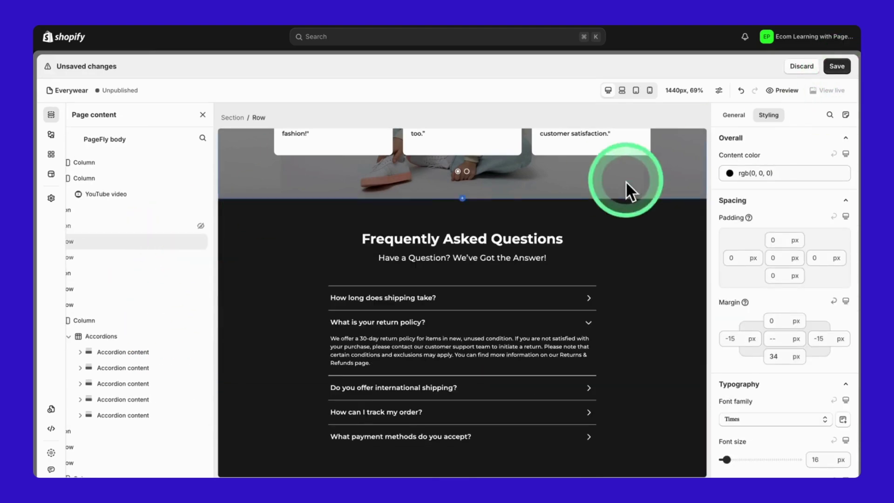
Save the Everywear page with Cmd+S and publish it
key(super+s)
click(674, 205)
scroll(623, 265, up, 15)
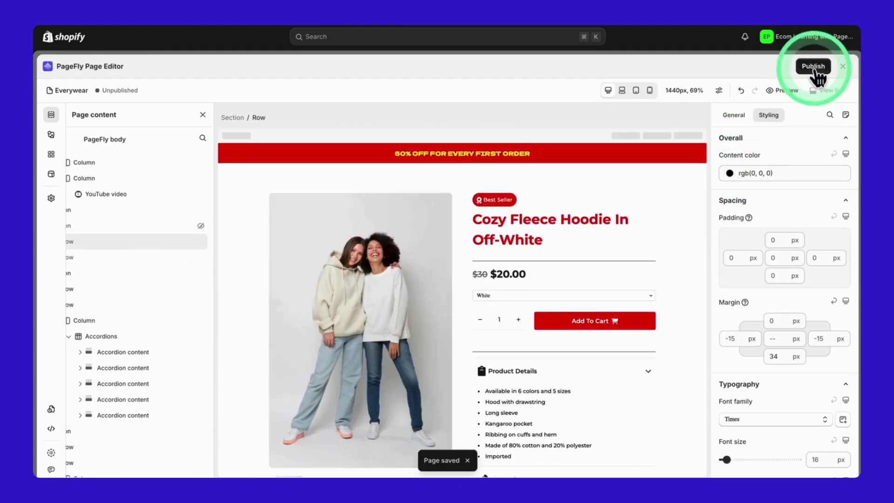
click(815, 70)
Scroll the live Everywear page, expanding Product Details and playing the YouTube video
scroll(475, 410, down, 1)
click(591, 277)
scroll(571, 365, down, 10)
scroll(567, 355, down, 12)
click(605, 200)
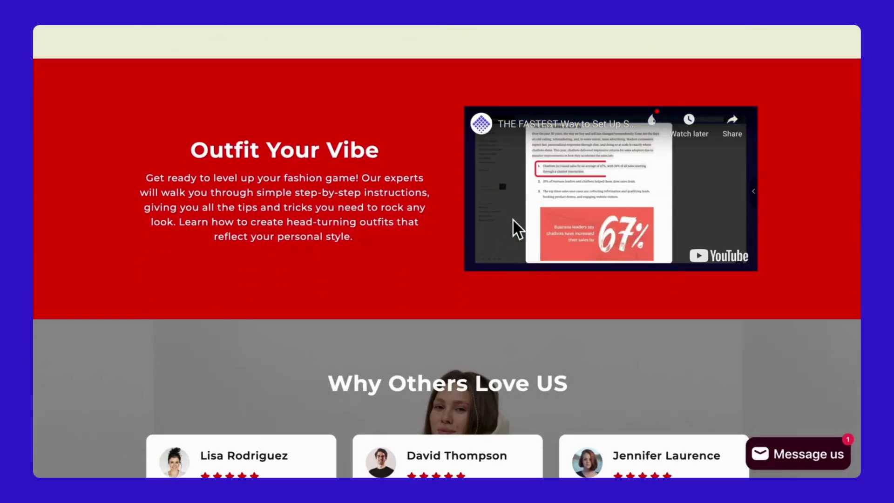
scroll(489, 280, down, 4)
scroll(466, 339, down, 15)
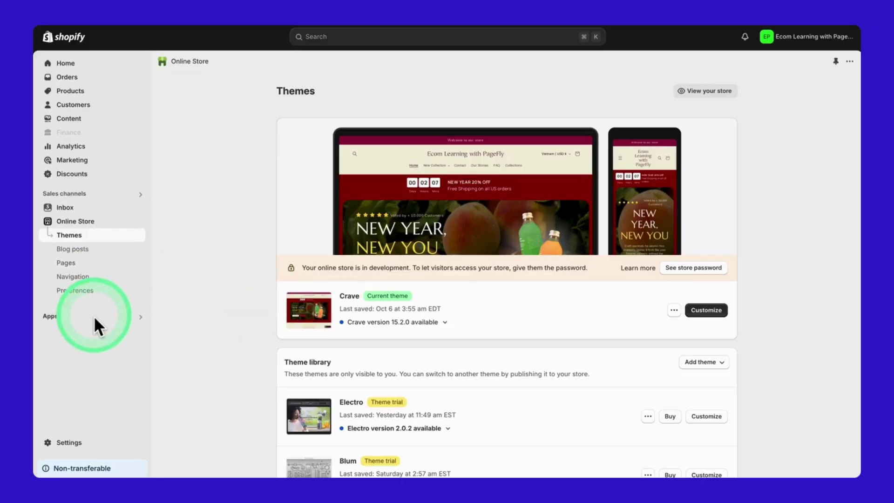
Open PageFly Page Builder's Pages list and choose to create a page from a template
click(94, 316)
click(343, 75)
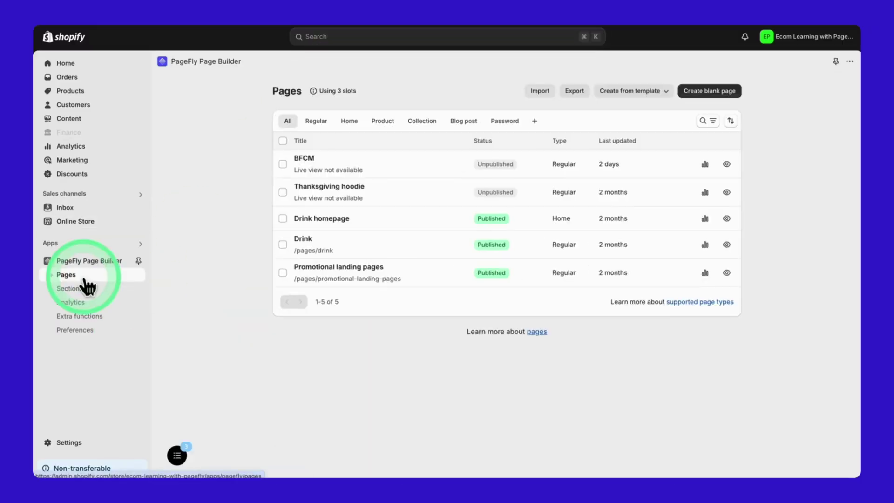
click(637, 92)
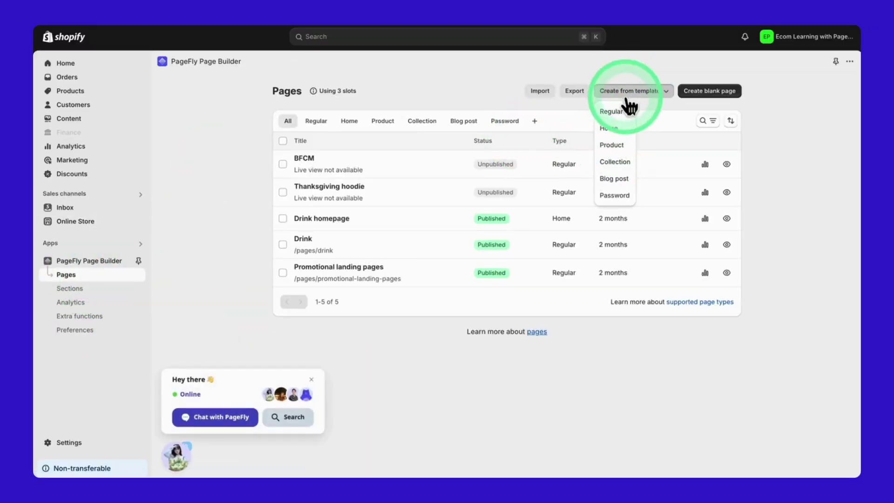
click(592, 163)
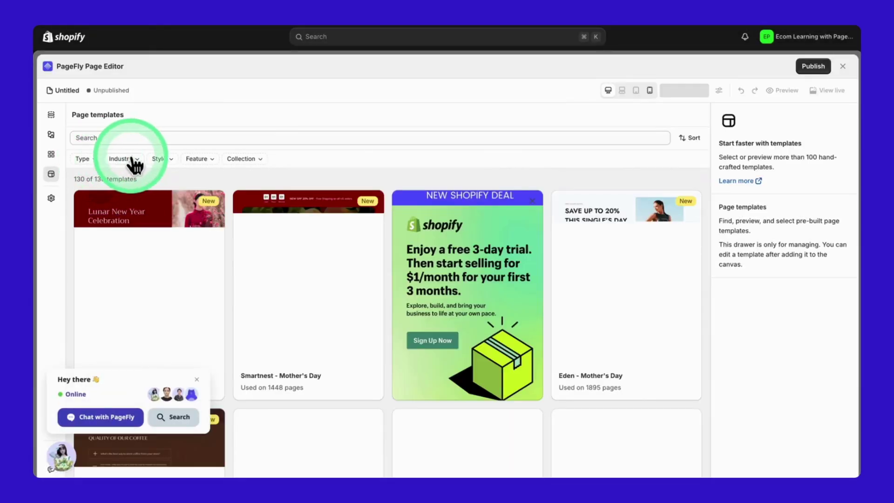
Filter the template gallery to Product page templates and browse them
click(85, 159)
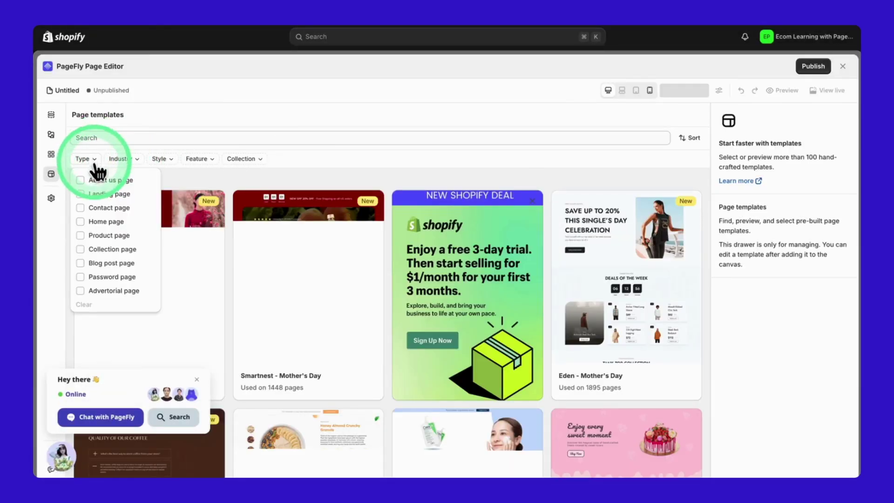
click(108, 236)
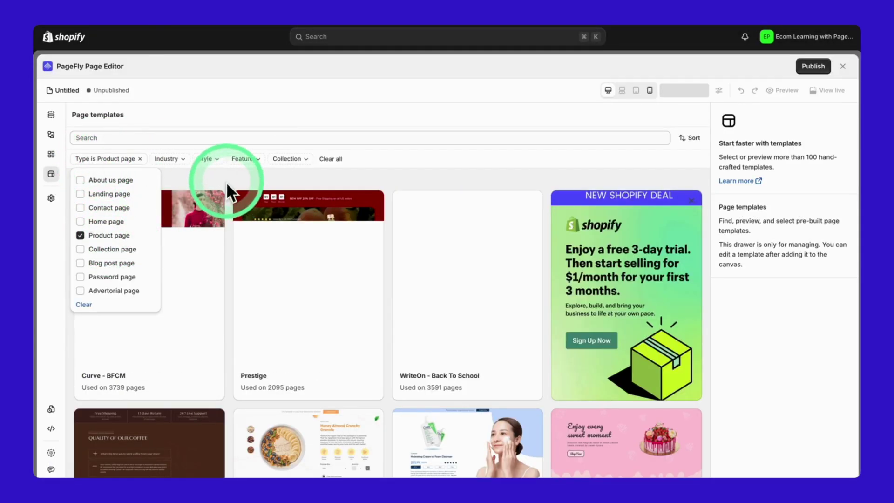
click(226, 180)
scroll(238, 368, down, 15)
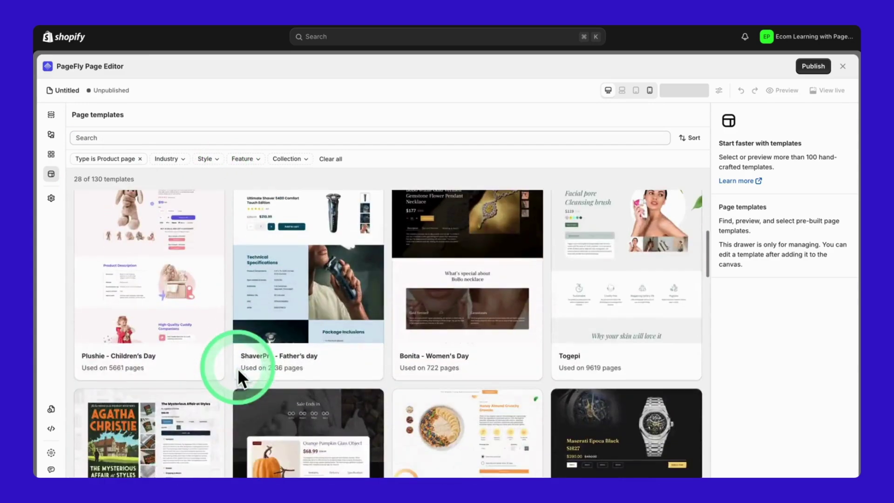
scroll(237, 368, up, 3)
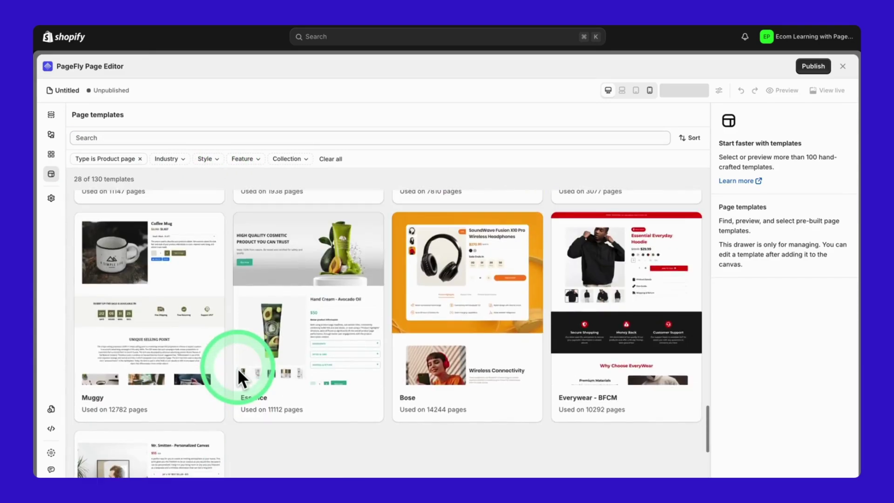
Preview the Everywear - BFCM template and apply it to the Untitled page
mouse_move(583, 335)
click(614, 406)
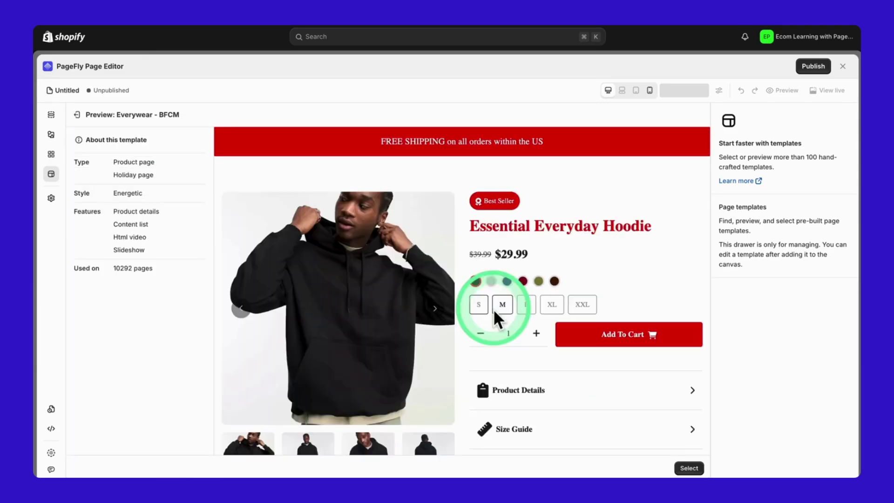
scroll(495, 313, down, 15)
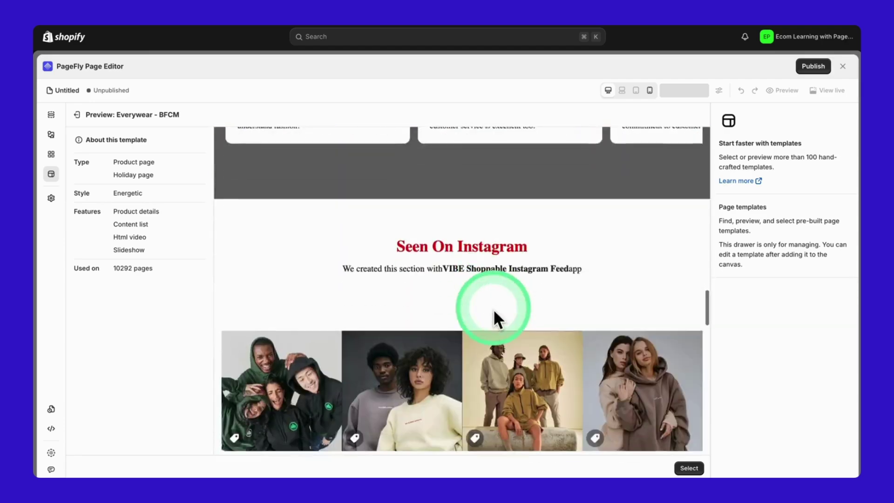
scroll(495, 313, down, 20)
click(689, 468)
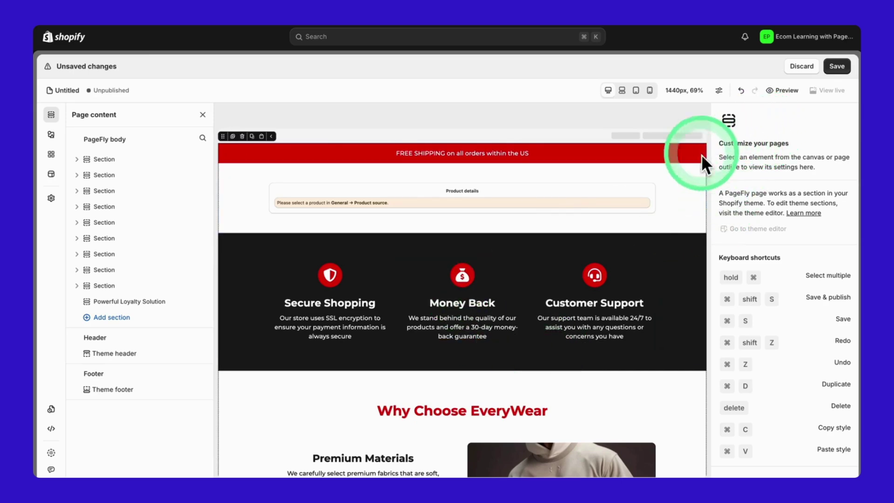
Select the red banner's heading and set its font to Dela Gothic One
click(120, 163)
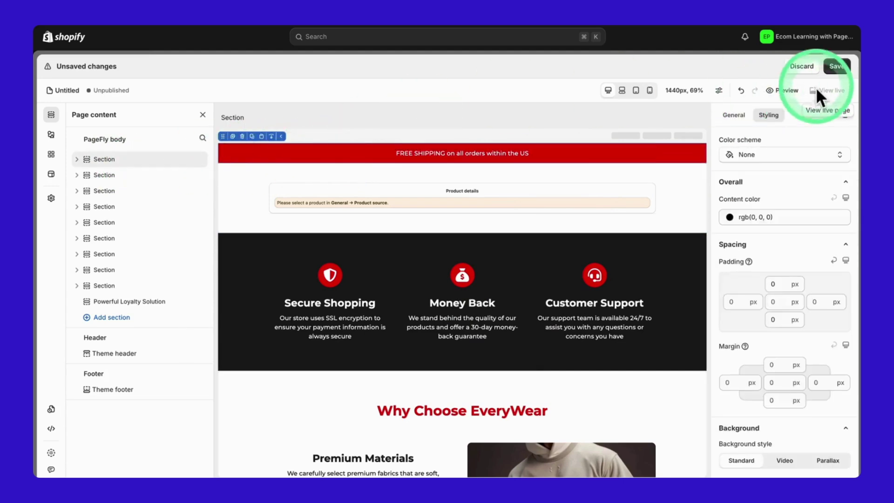
click(740, 120)
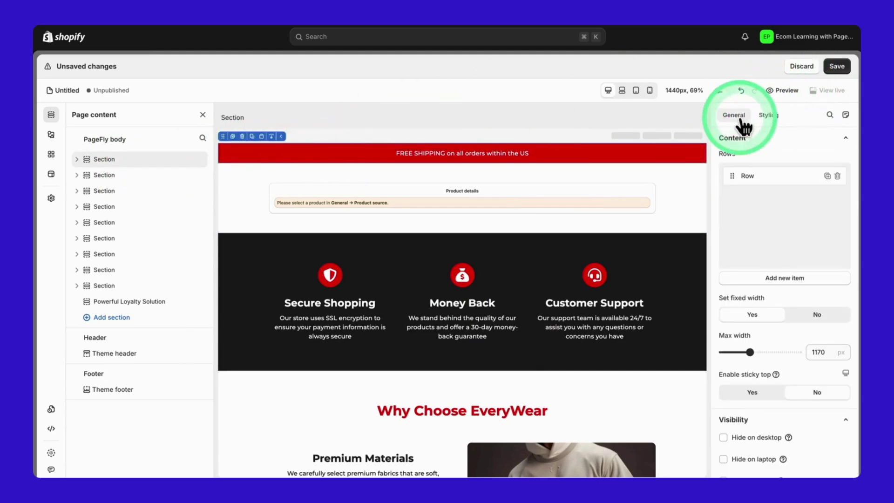
click(769, 118)
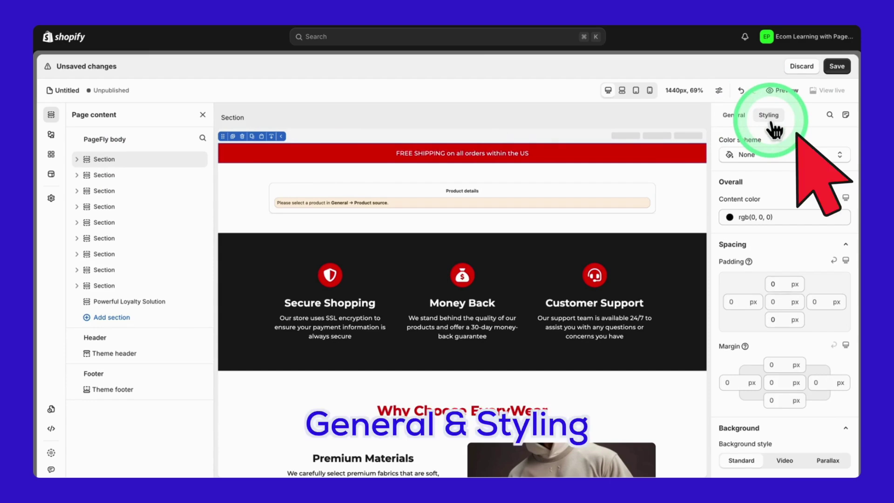
click(578, 156)
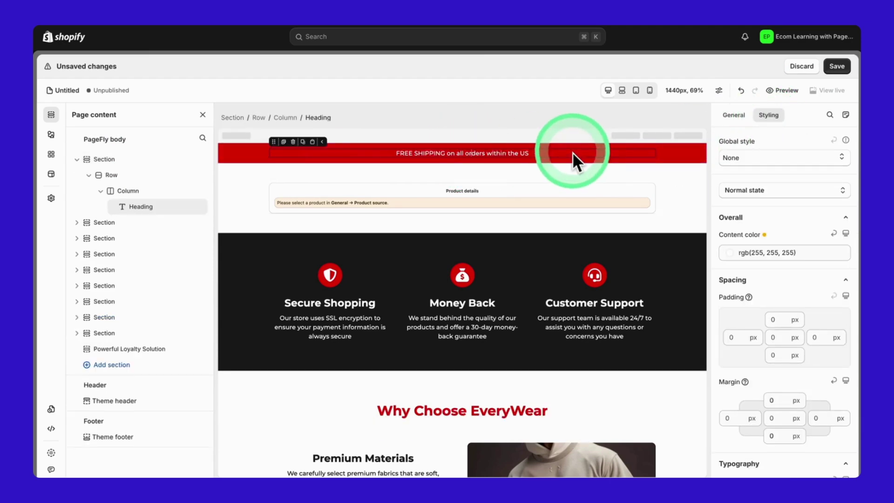
click(755, 164)
scroll(757, 187, down, 5)
click(752, 236)
click(758, 282)
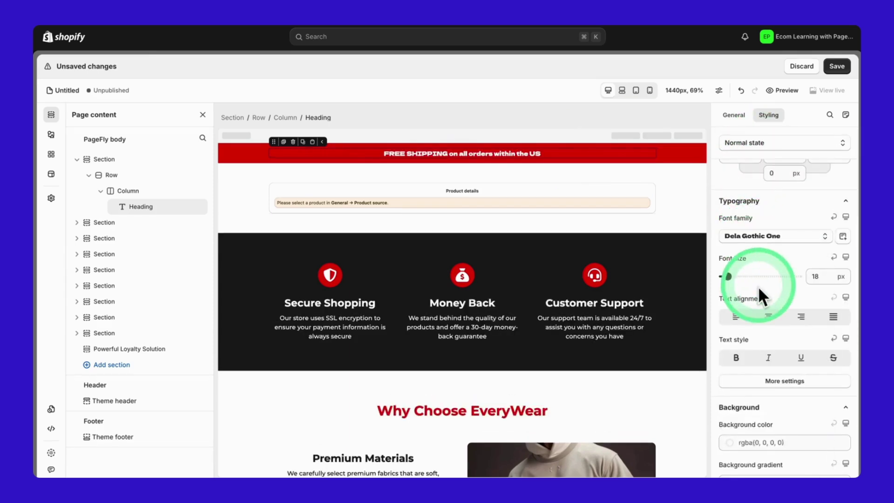
Change the banner heading to '50% OFF FOR EVERY FIRST ORDER' and colour it yellow
scroll(748, 252, down, 3)
click(735, 114)
triple_click(764, 211)
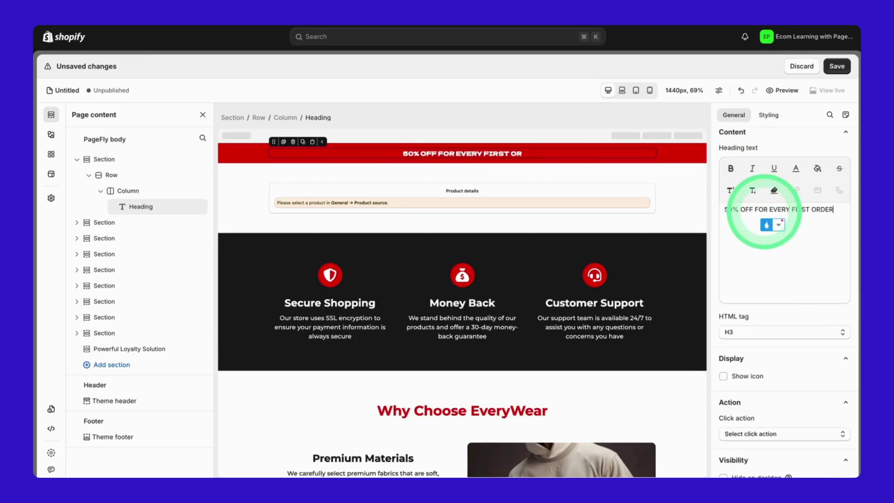
click(769, 115)
scroll(774, 212, down, 3)
click(785, 253)
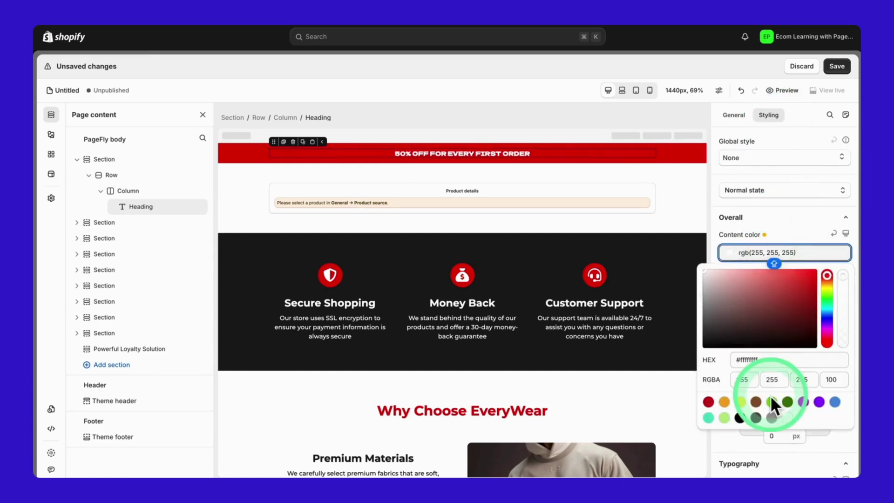
click(523, 218)
click(496, 183)
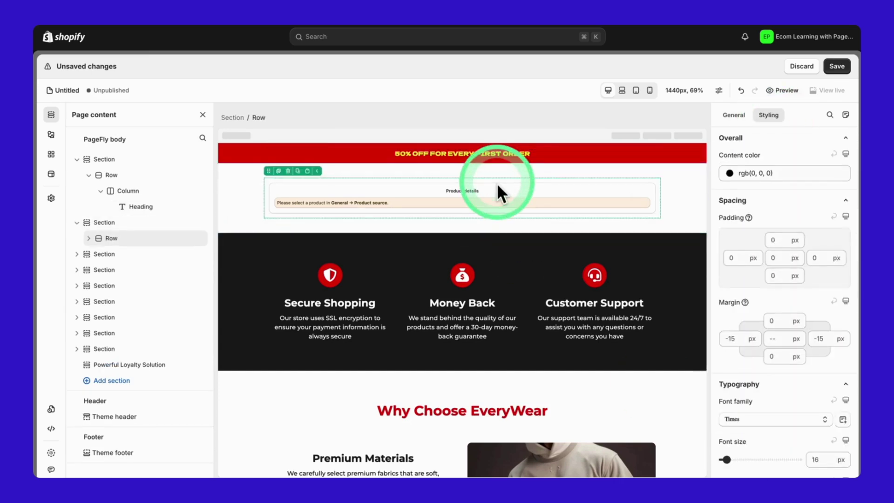
Point the product details block to the Cozy Fleece Hoodie in Off-White, found by searching 'COZY'
click(734, 115)
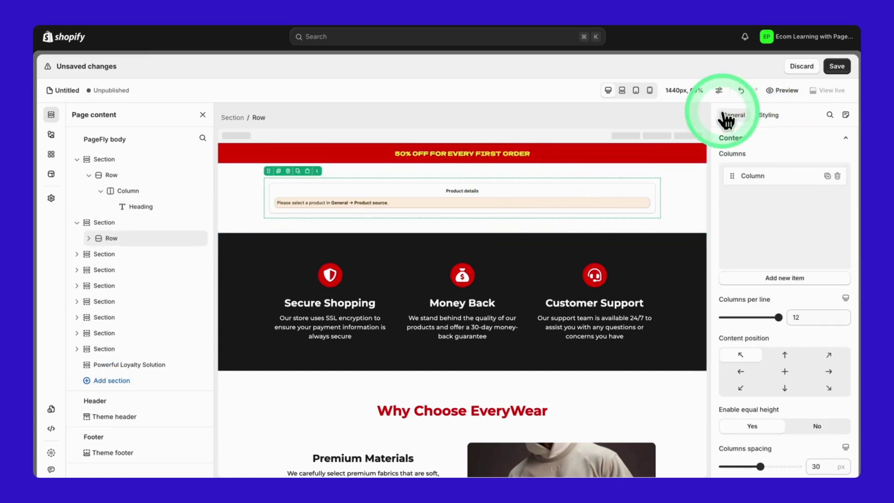
click(624, 212)
click(741, 205)
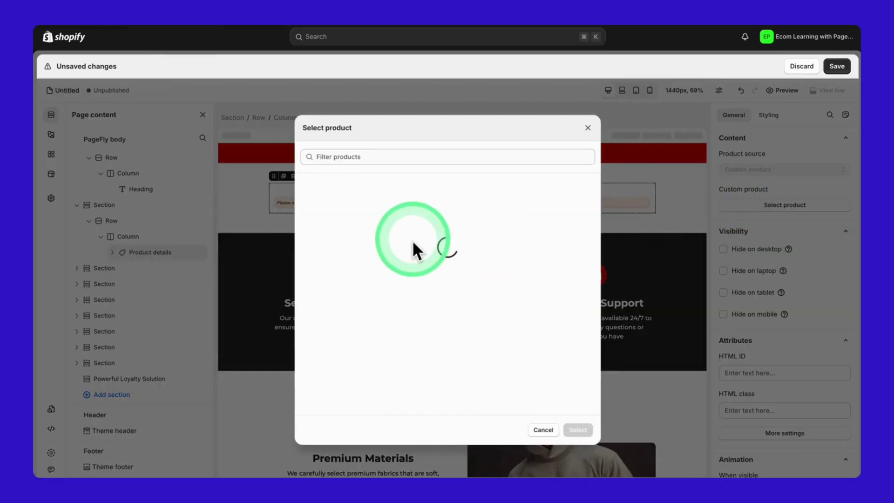
click(389, 157)
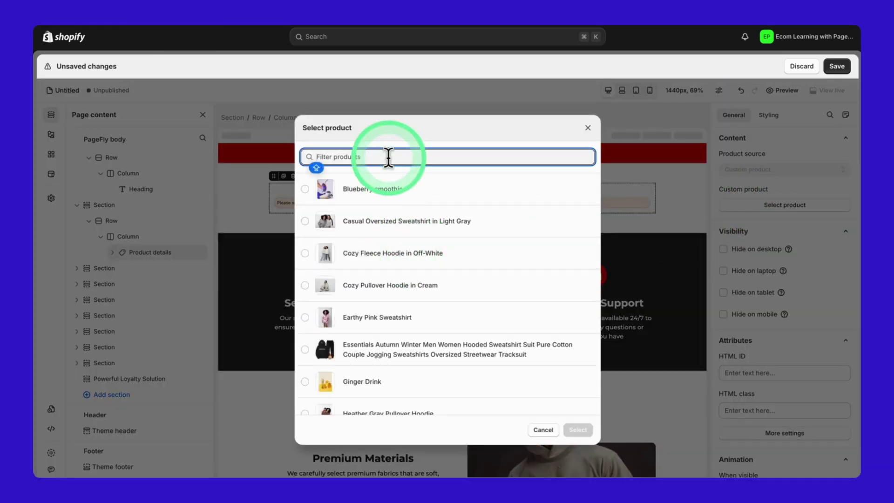
text(COZY)
click(388, 191)
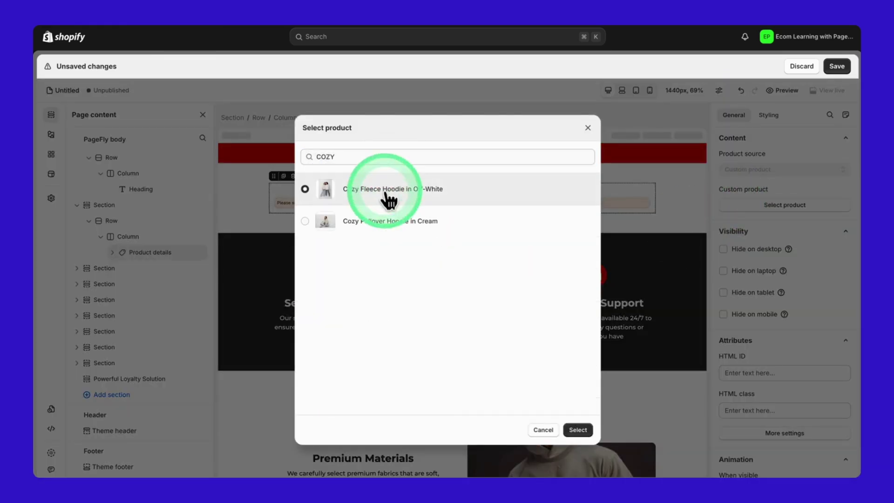
click(578, 430)
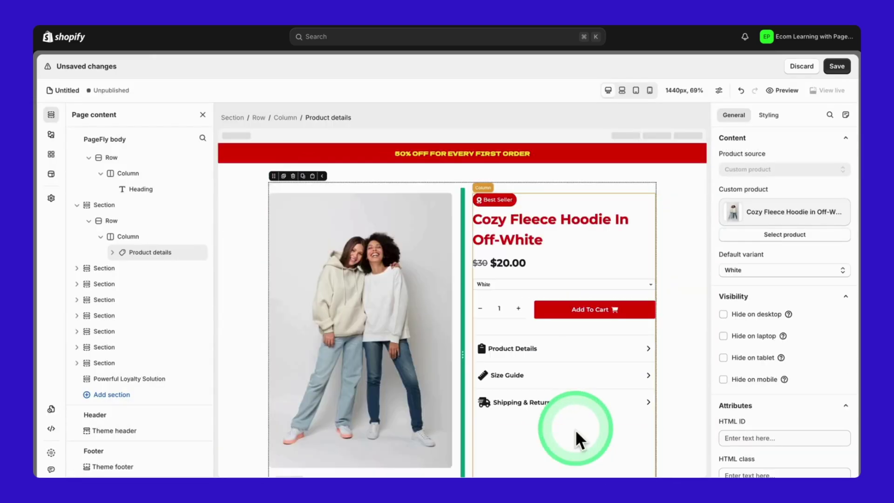
Add a Divider under the product title and duplicate it
click(57, 139)
click(124, 137)
text(div)
click(116, 204)
drag(249, 146, 491, 291)
click(487, 193)
click(544, 454)
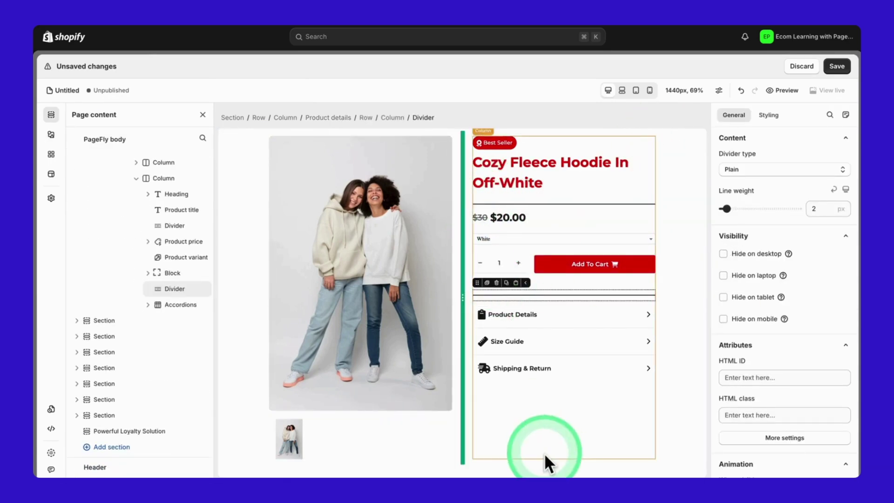
click(532, 203)
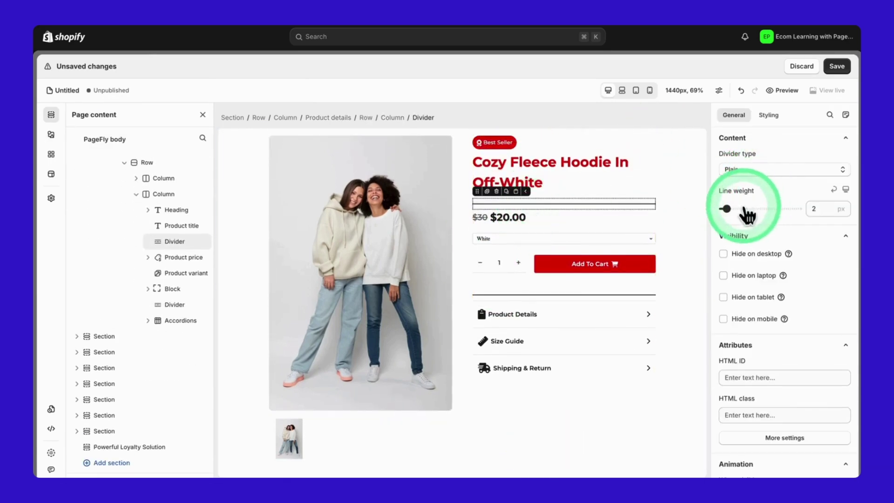
Inspect the accordions, quantity selector, variant picker, cart block and Product Details list items
click(550, 368)
click(536, 314)
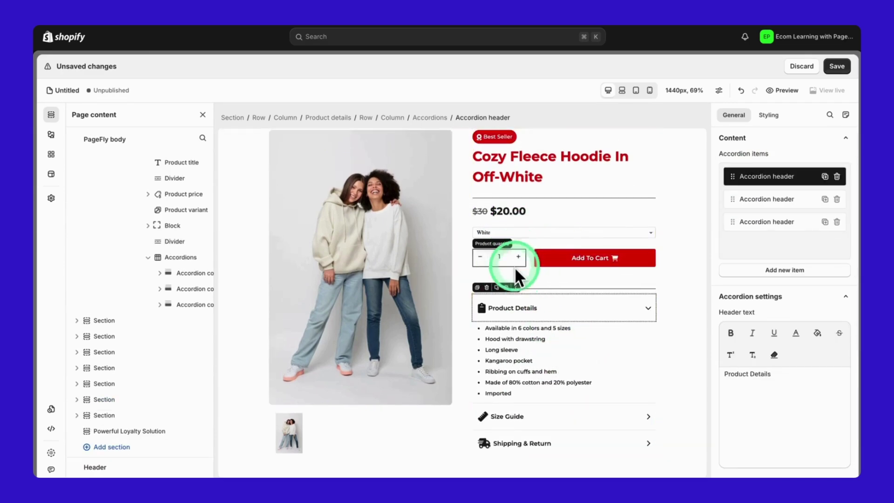
click(515, 258)
click(166, 210)
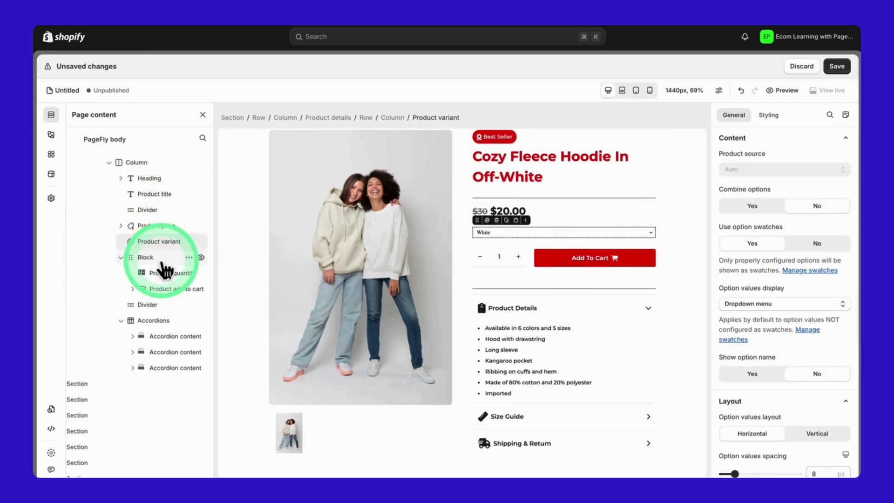
click(147, 242)
click(754, 169)
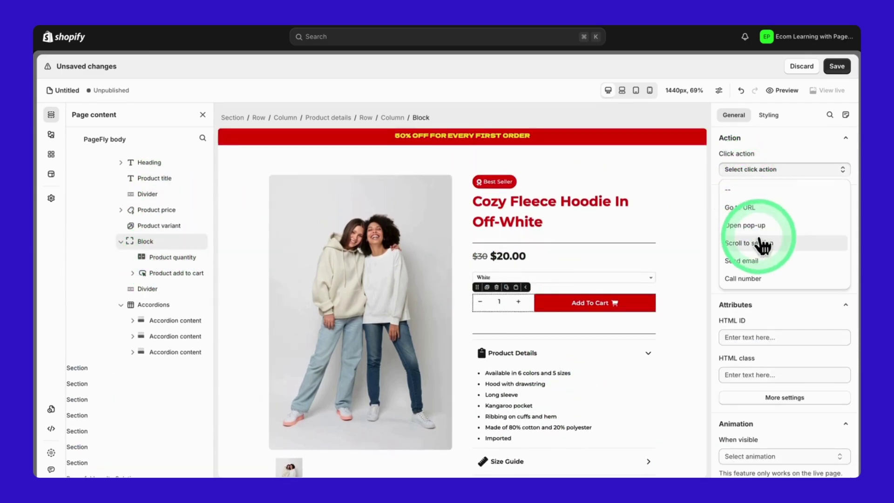
click(622, 371)
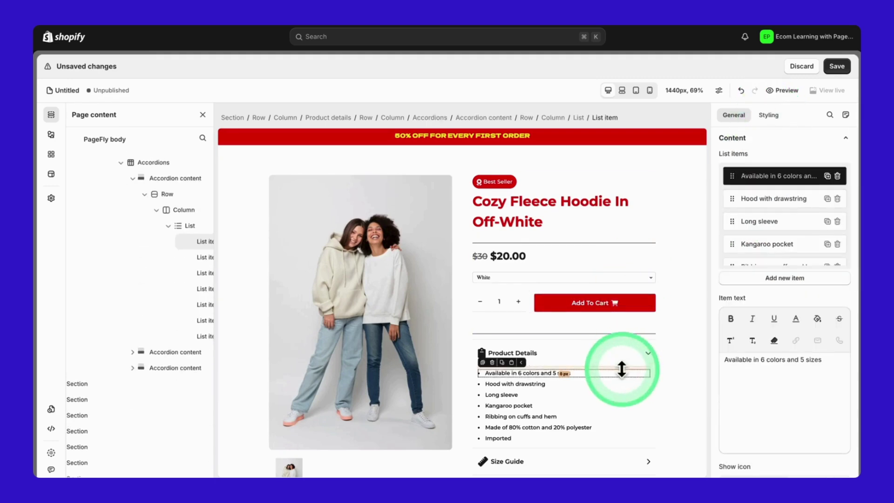
scroll(623, 372, down, 1)
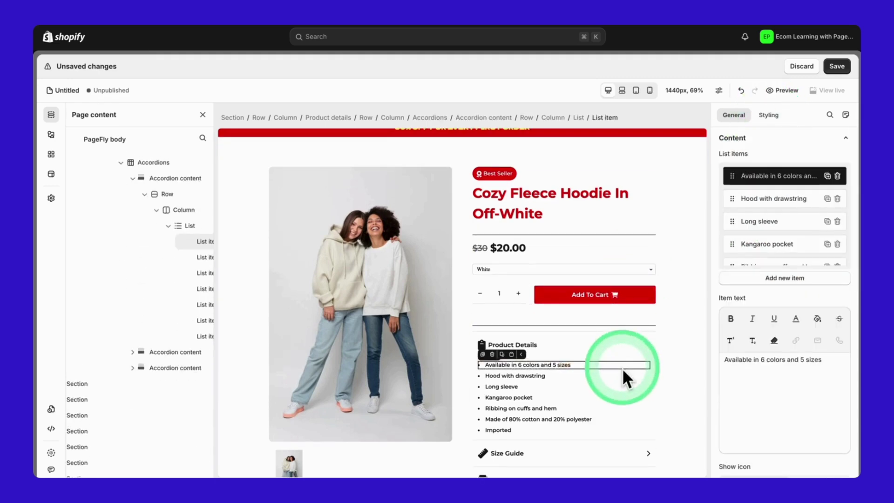
scroll(622, 368, down, 3)
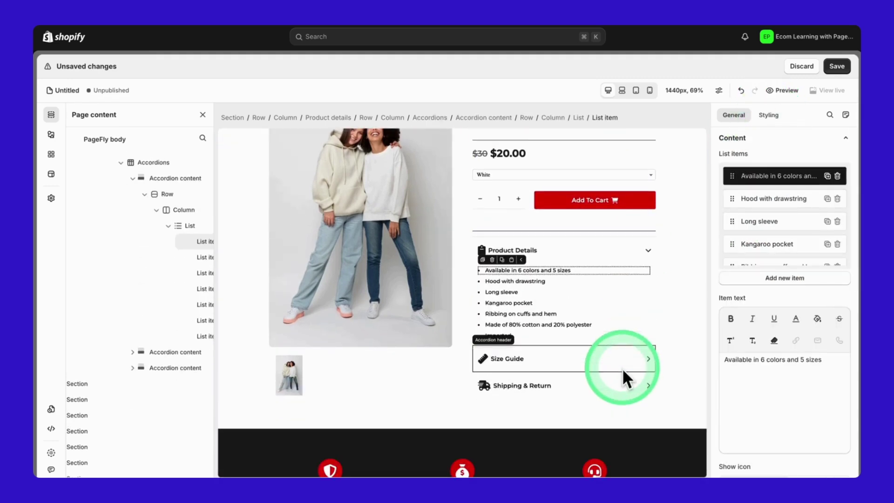
Inspect the Secure Shopping item's column, heading and icon, plus the Money Back and Customer Support items
scroll(622, 368, down, 6)
click(265, 275)
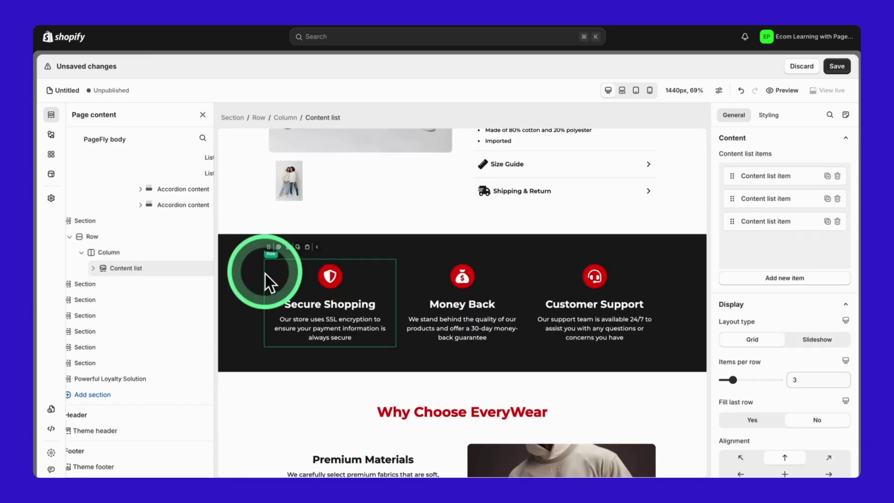
click(263, 271)
click(330, 304)
click(766, 210)
drag(777, 210, 721, 210)
click(459, 321)
click(597, 303)
click(338, 285)
click(317, 303)
click(330, 278)
Swap the Secure Shopping shield for a server-style icon found via 'pro', and move Money Back last
click(738, 194)
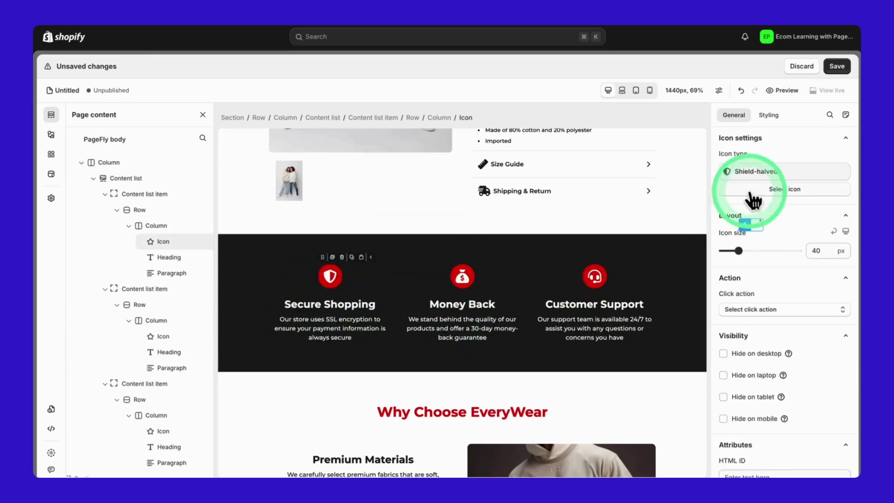
click(753, 201)
click(766, 138)
text(pro)
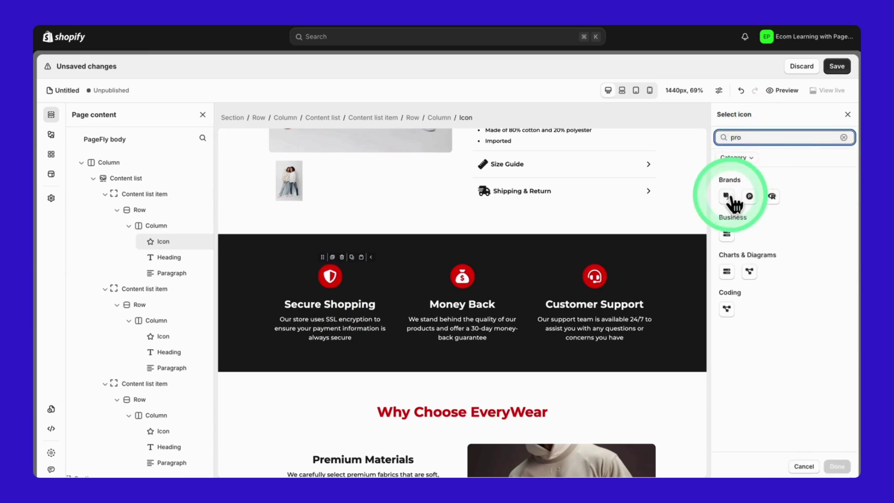
click(727, 235)
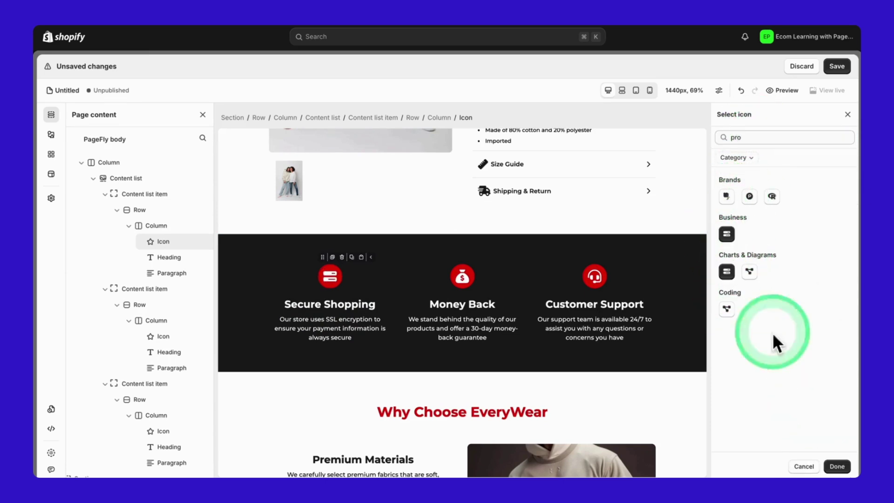
click(609, 359)
click(183, 303)
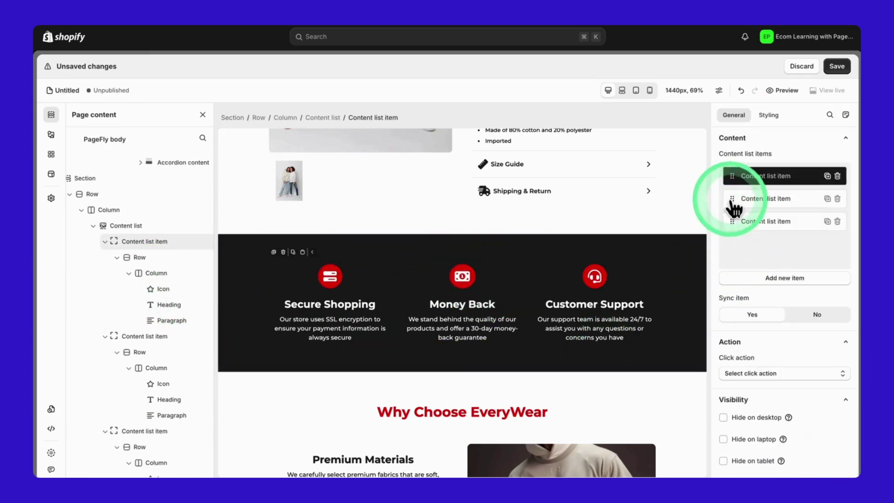
drag(732, 201, 734, 226)
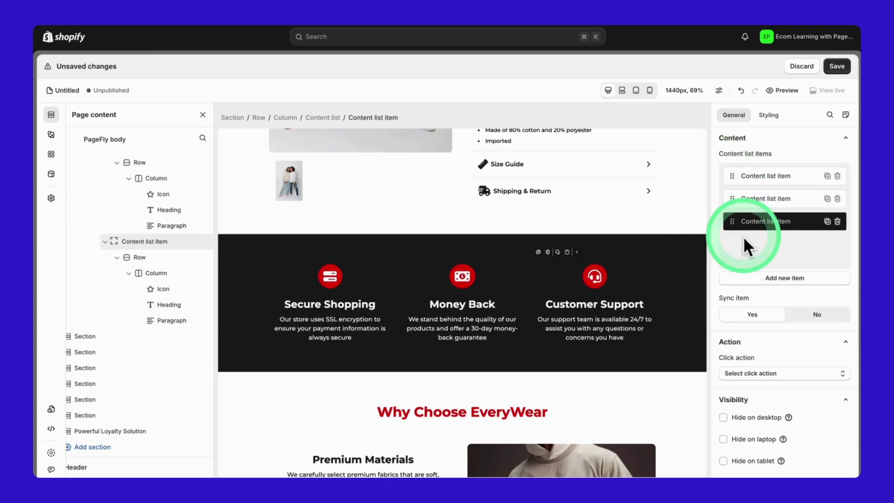
Replace the first Why Choose EveryWear photo with the seated woman image from the library
scroll(525, 285, down, 5)
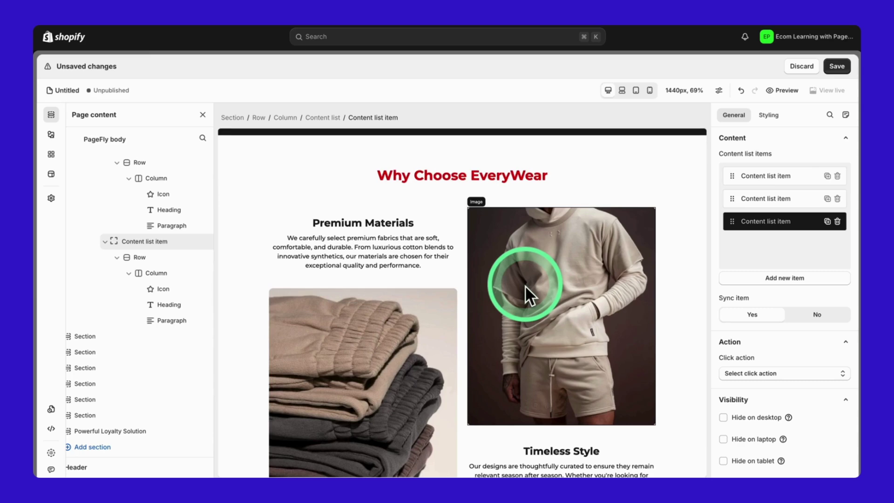
click(525, 285)
click(784, 282)
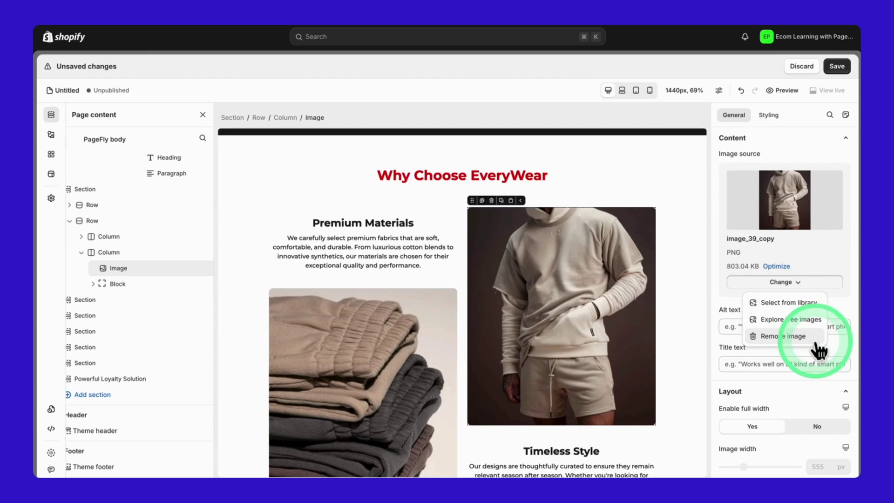
click(789, 303)
scroll(784, 345, down, 5)
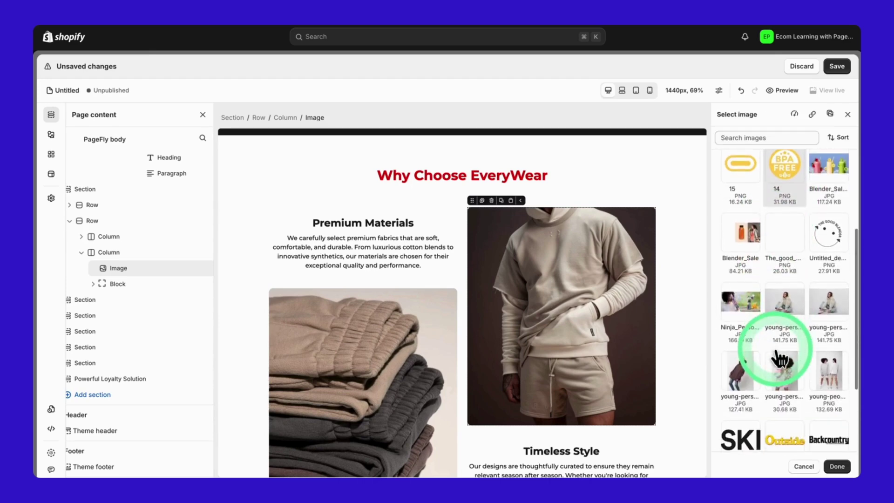
click(786, 307)
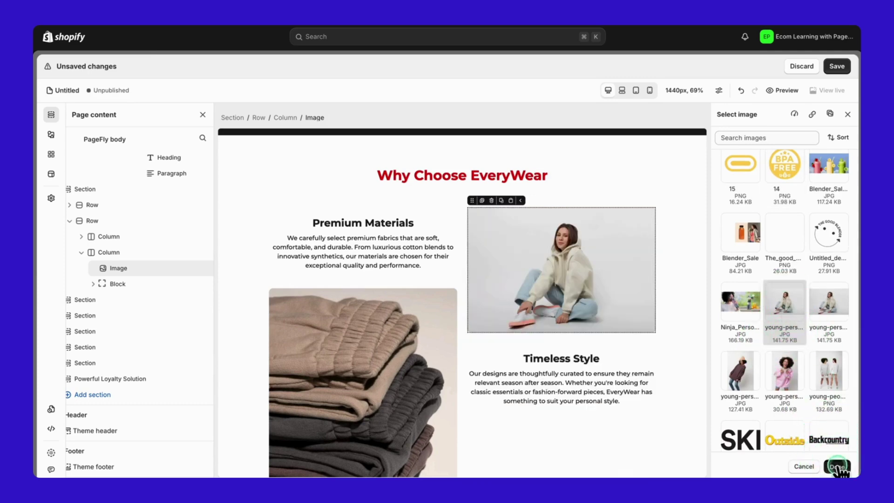
click(837, 466)
Replace the stacked pants photo with a free 'hoodie' image of a man in a dark hoodie
click(380, 321)
click(745, 285)
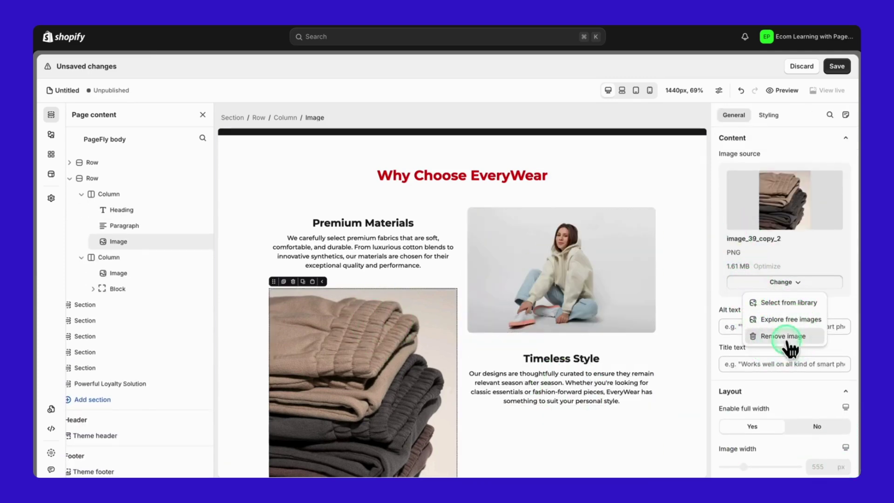
click(783, 336)
click(754, 197)
scroll(787, 302, down, 5)
click(751, 137)
text(hoodie)
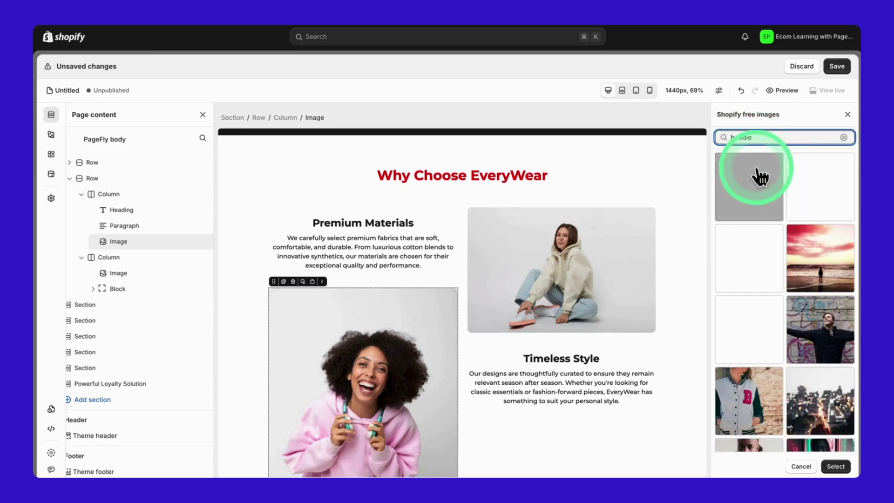
click(749, 329)
click(836, 466)
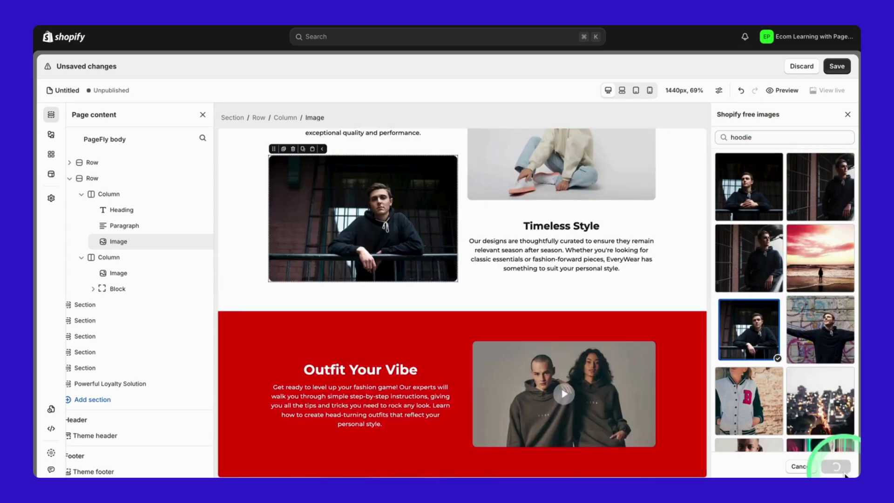
scroll(681, 322, down, 3)
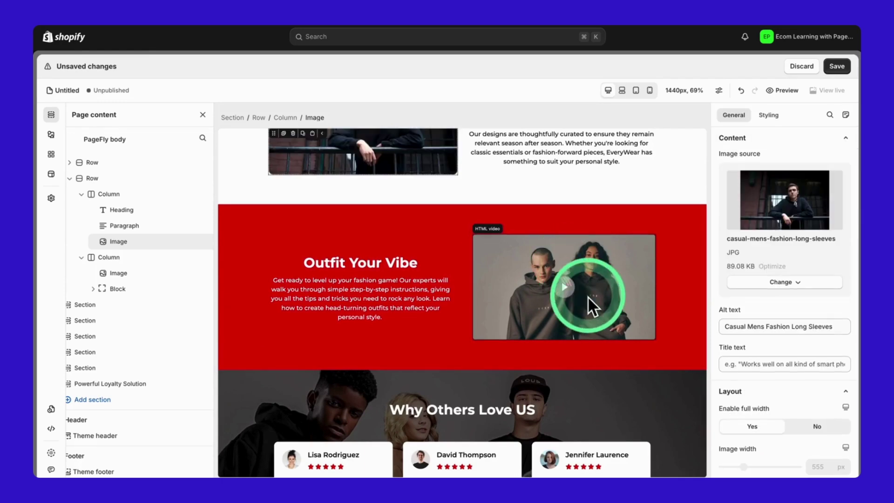
Add a YouTube video element to the Outfit Your Vibe row showing the Shopify Inbox tutorial
click(588, 296)
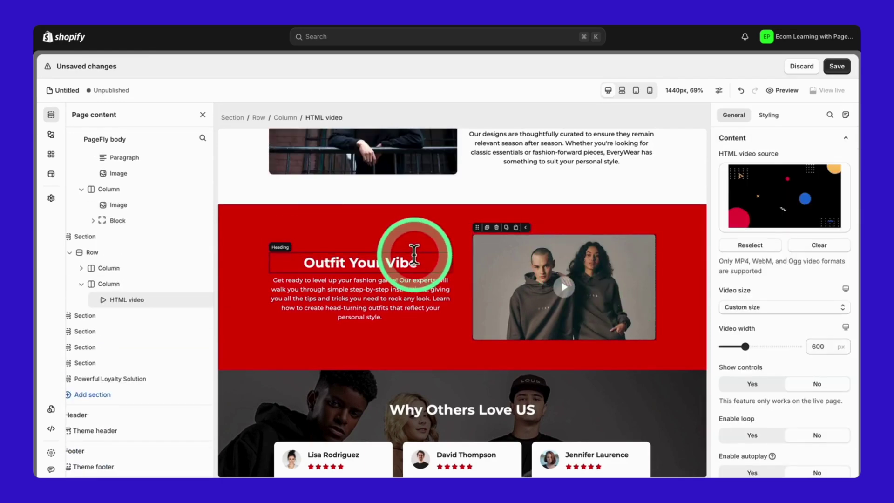
click(51, 135)
click(109, 137)
text(video)
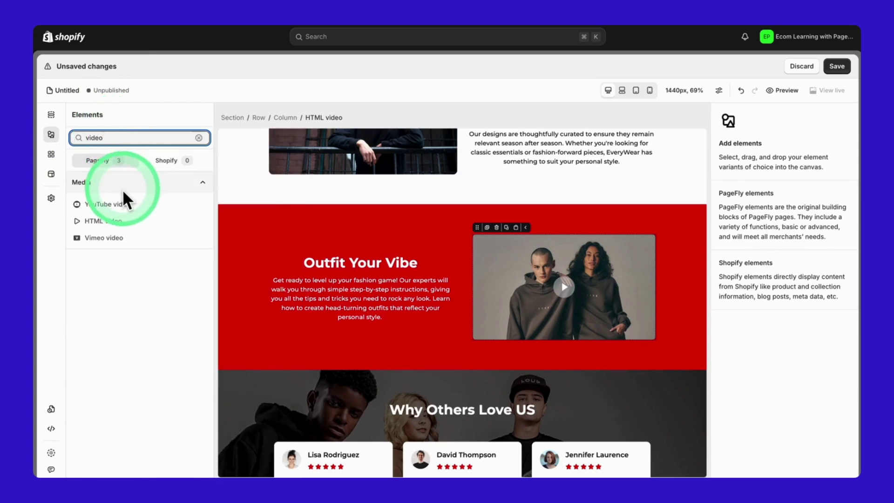
mouse_move(125, 204)
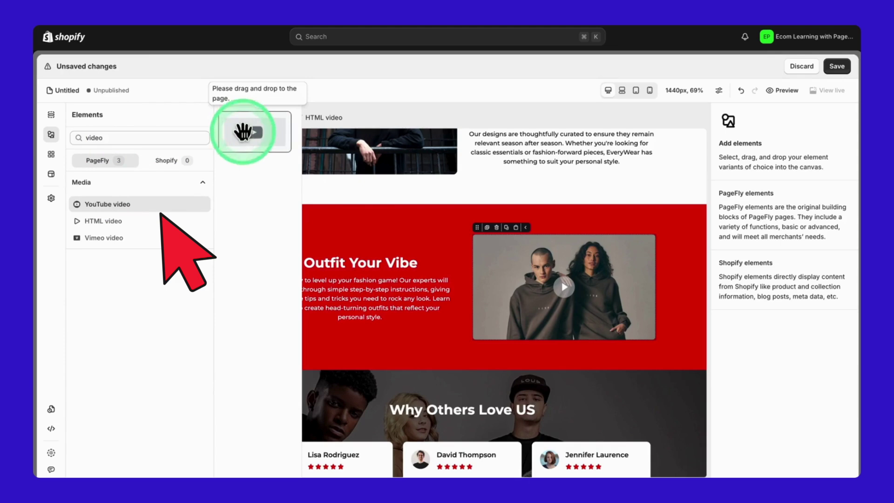
drag(243, 131, 370, 200)
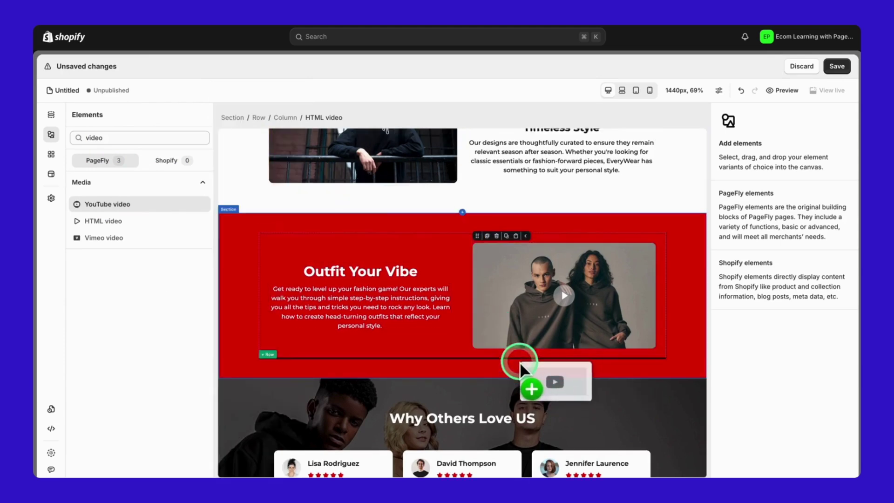
drag(519, 354, 516, 348)
click(760, 168)
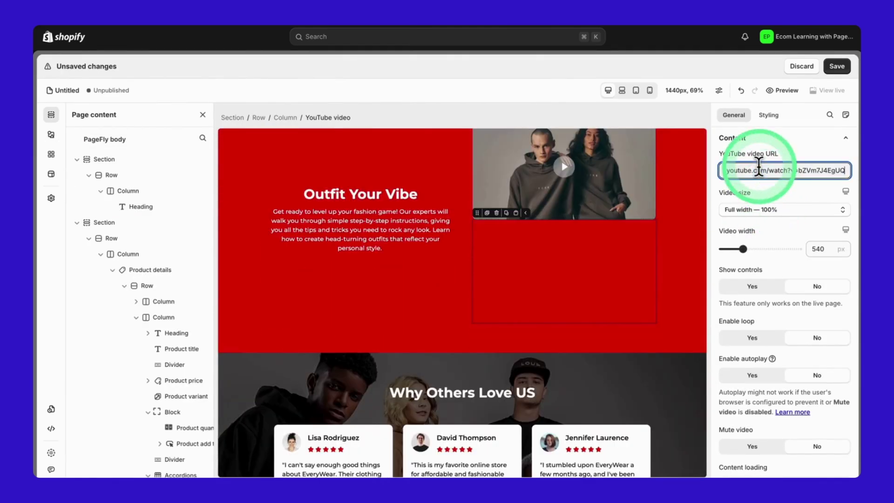
scroll(164, 309, down, 5)
Delete the old HTML video from the Outfit Your Vibe section
click(575, 159)
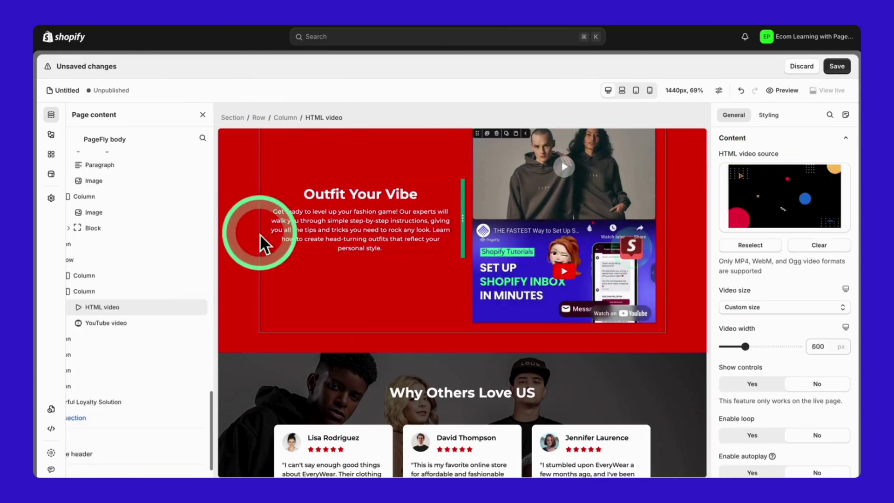
click(198, 285)
click(180, 333)
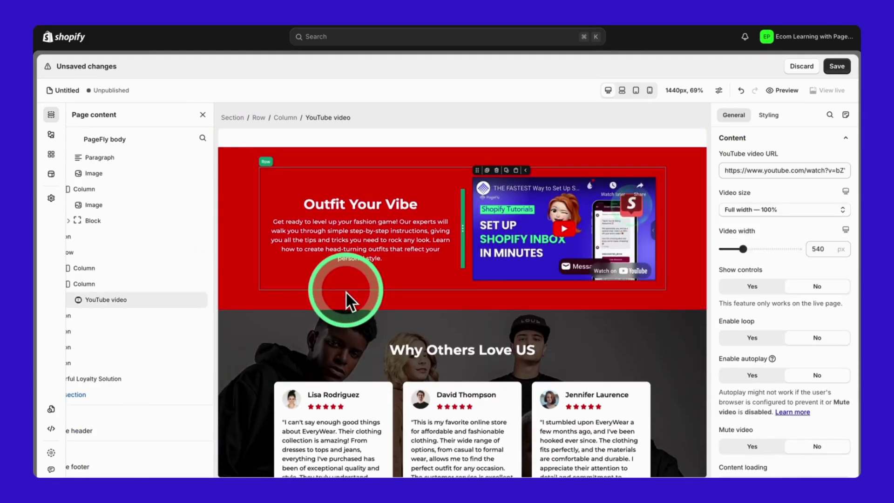
Set the Why Others Love US background to the hoodie photo from the library
scroll(346, 291, down, 3)
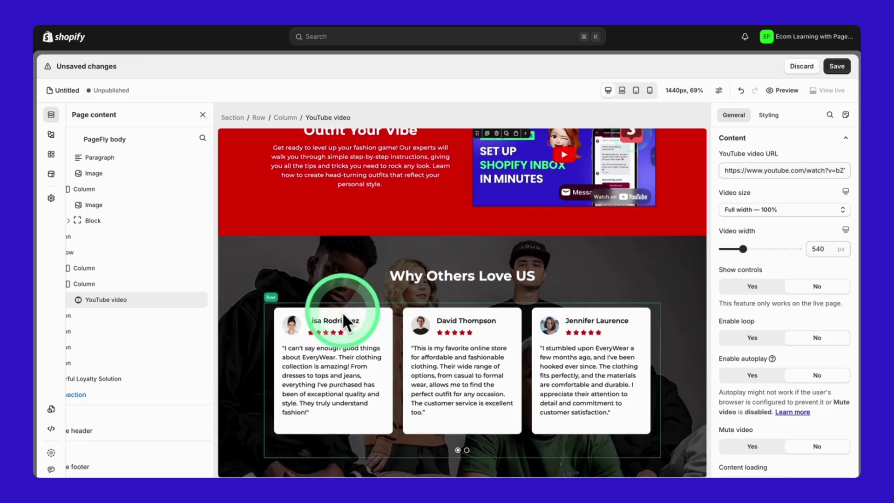
click(254, 280)
scroll(253, 280, down, 2)
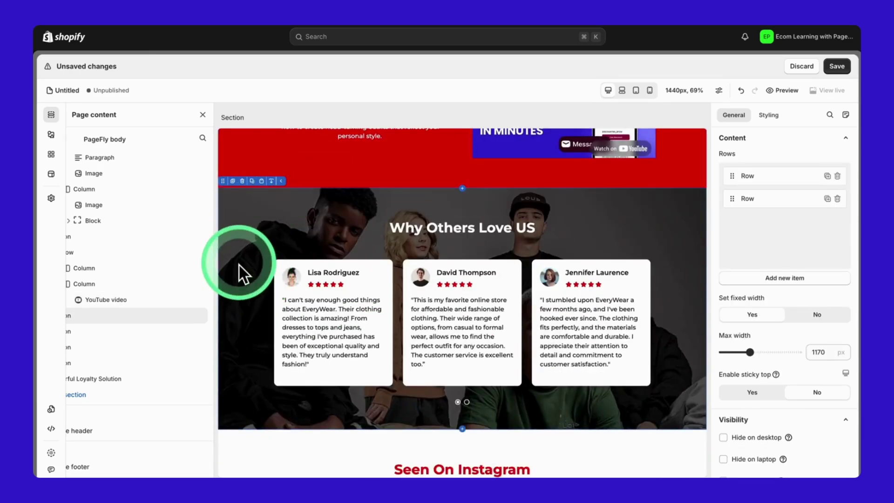
click(768, 119)
scroll(762, 279, down, 10)
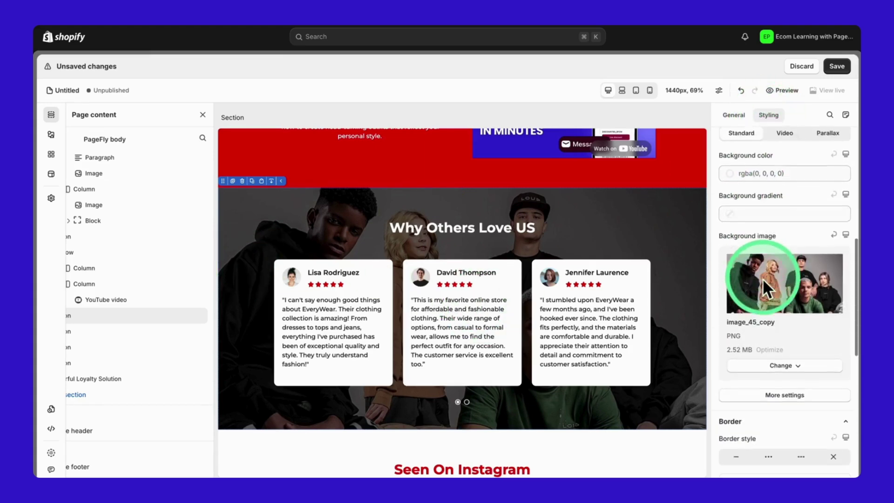
drag(721, 217, 787, 220)
click(719, 222)
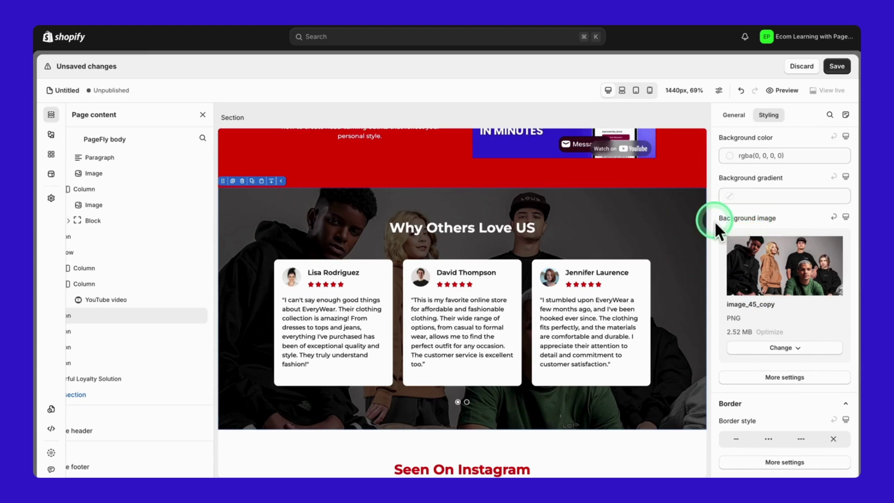
click(757, 353)
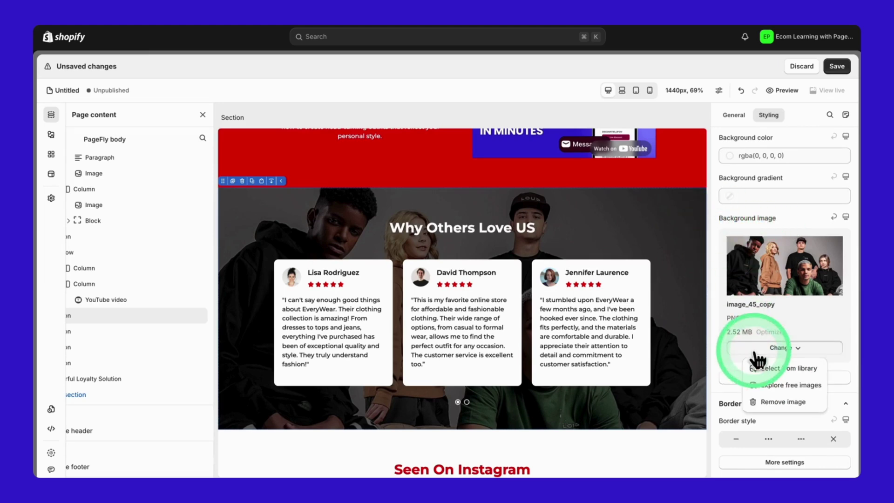
click(764, 368)
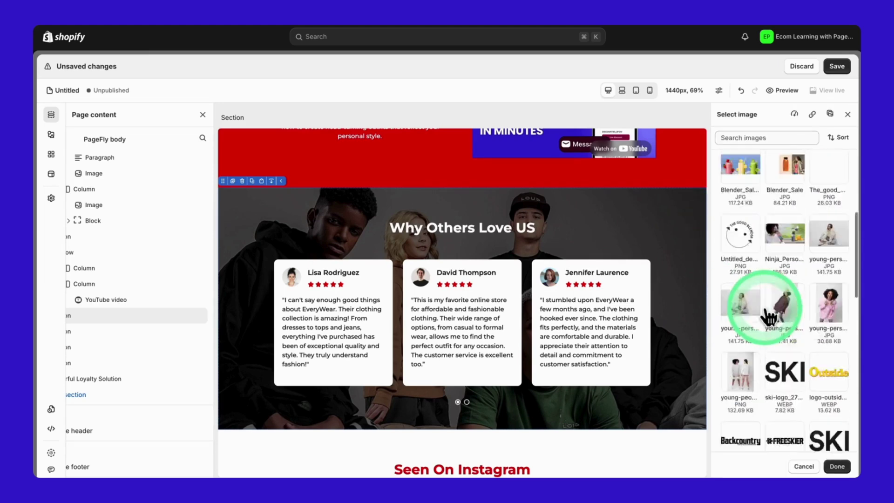
click(813, 366)
click(840, 467)
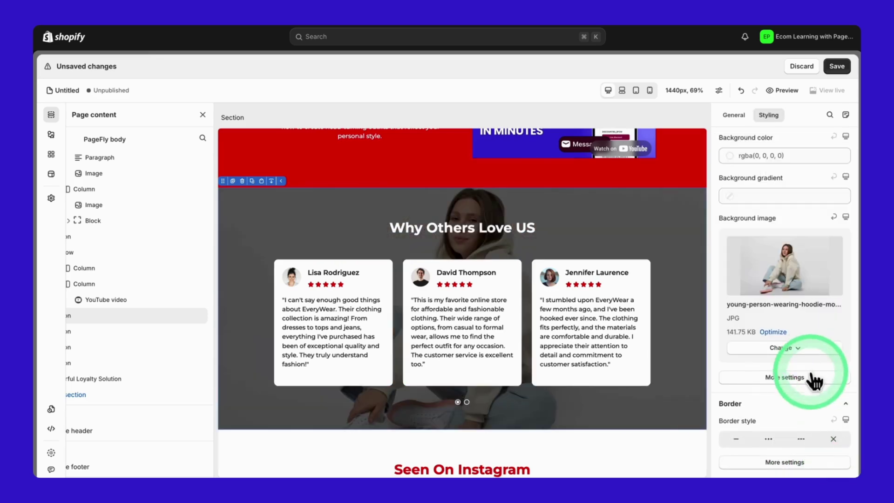
Center the background image and lighten the black overlay to 0.38 opacity
click(815, 379)
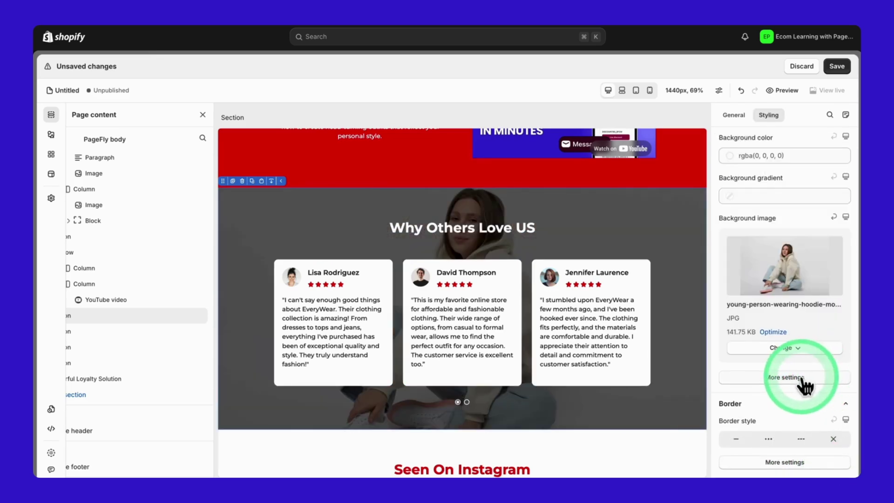
click(756, 158)
click(785, 173)
click(771, 352)
drag(845, 218, 847, 237)
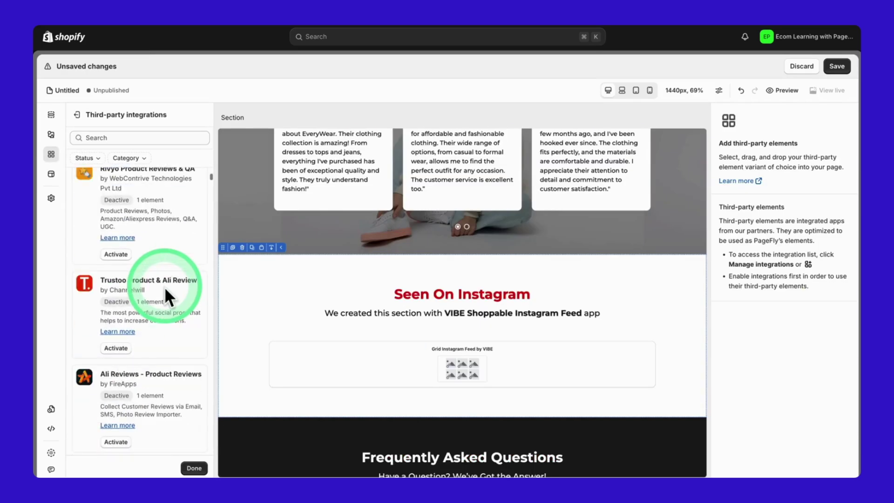
Drag a third-party App blocks element into Seen On Instagram, above the VIBE feed grid
scroll(164, 287, down, 6)
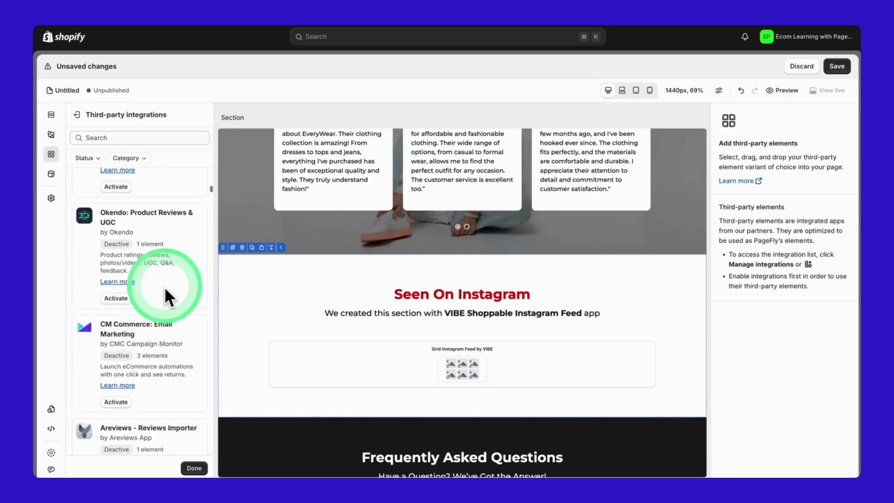
scroll(164, 286, down, 8)
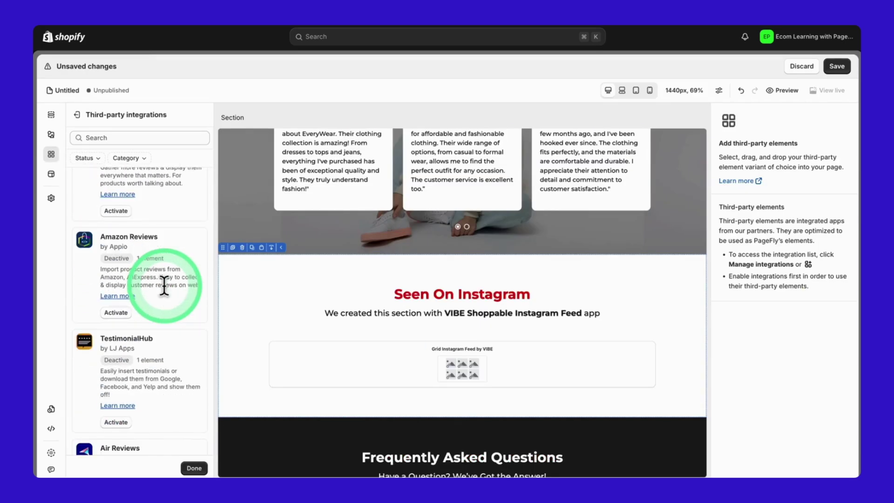
scroll(164, 286, down, 1)
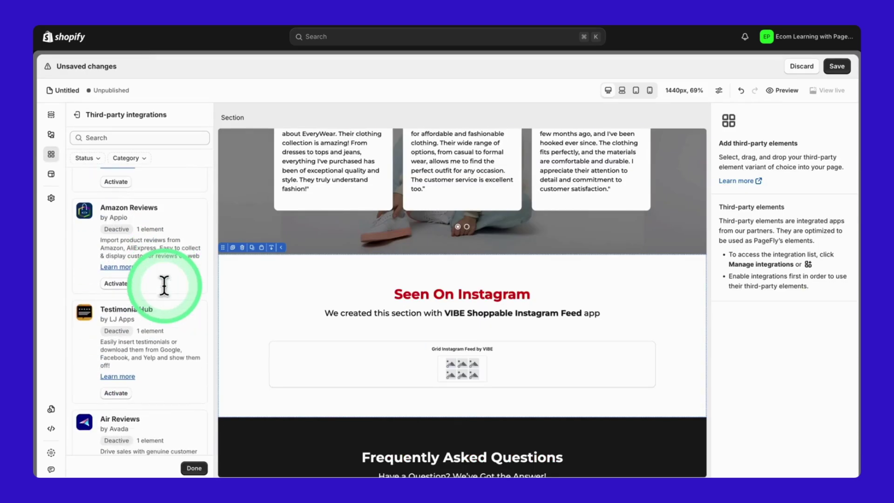
click(51, 134)
click(97, 138)
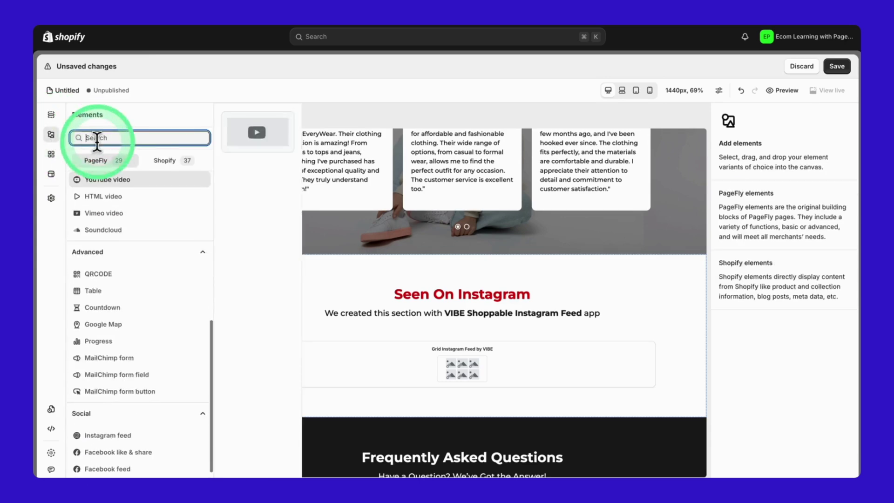
click(245, 343)
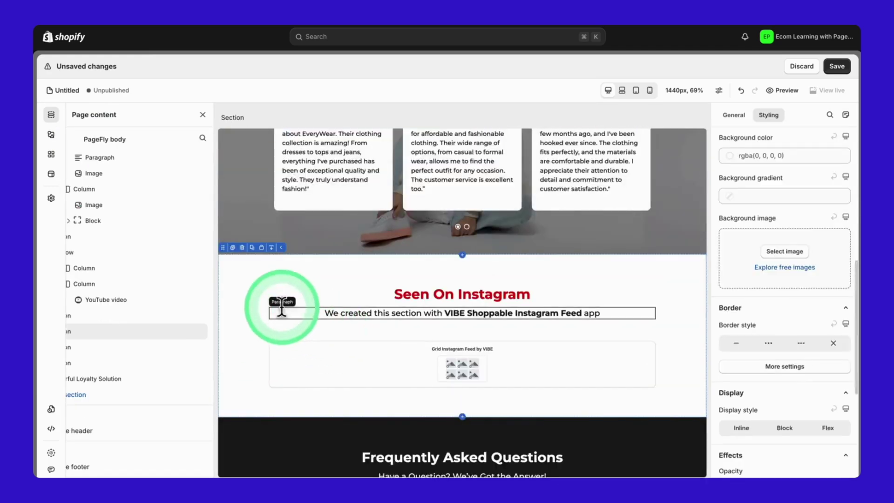
click(51, 155)
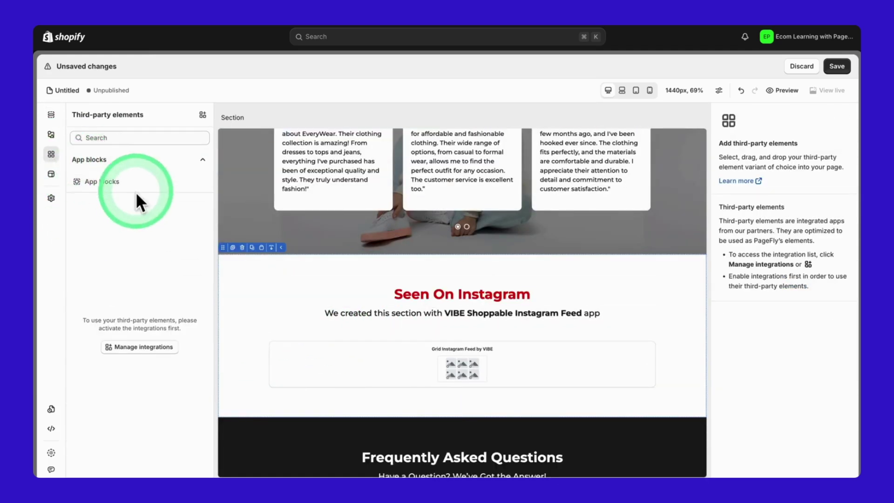
click(203, 114)
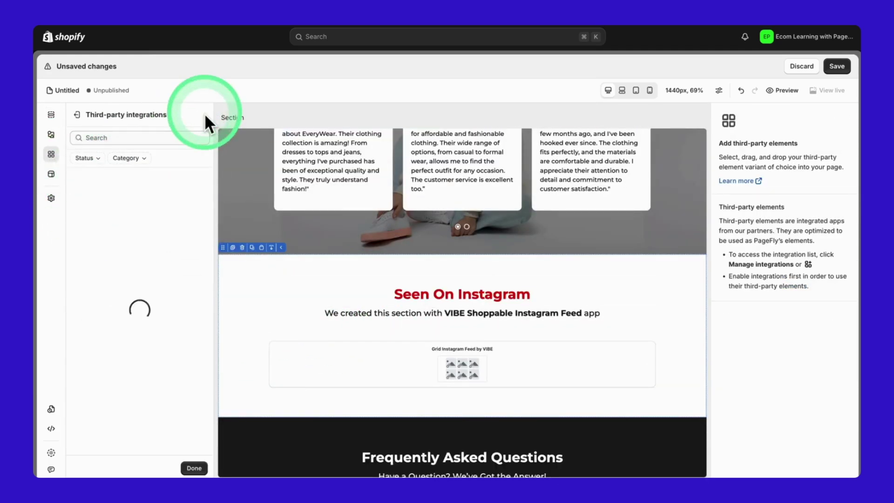
scroll(164, 286, down, 1)
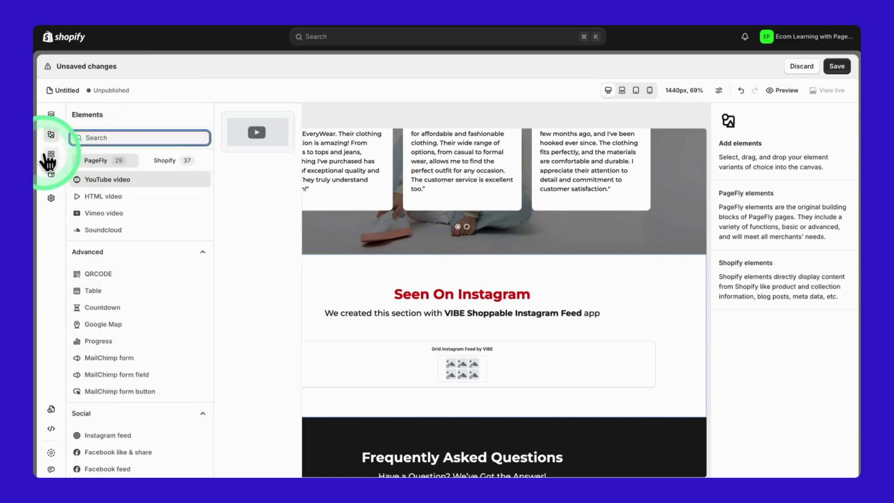
click(51, 155)
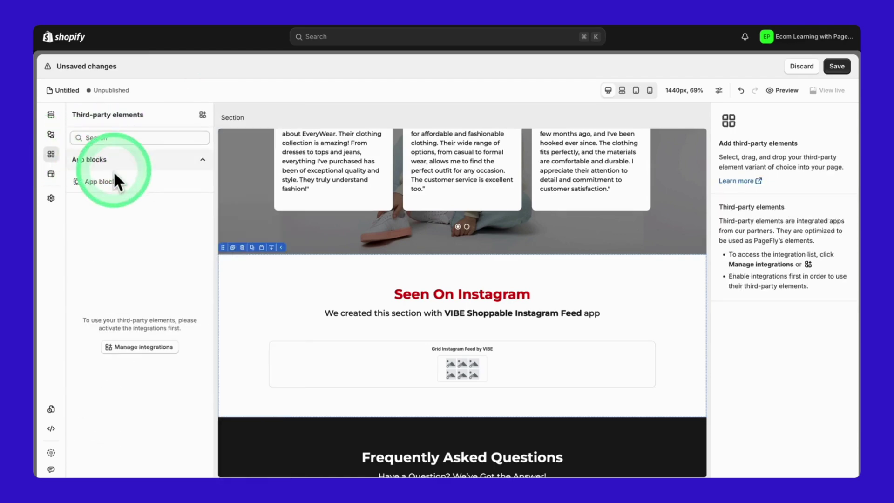
drag(115, 174, 396, 267)
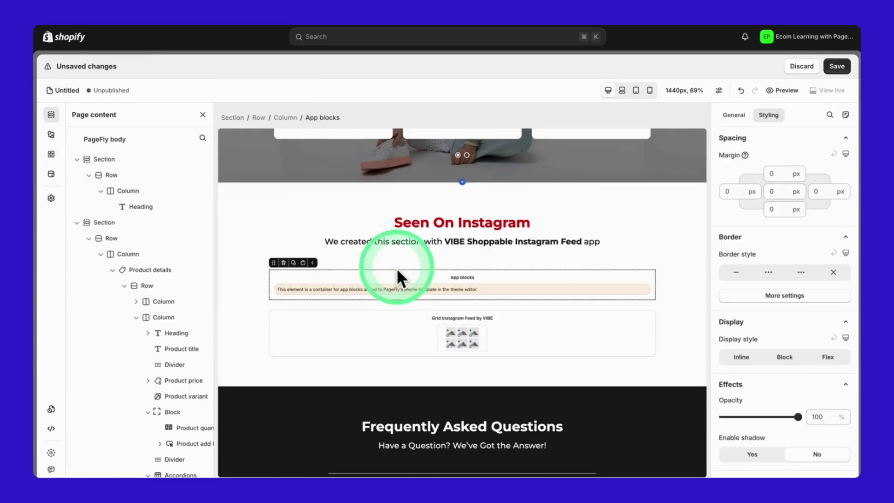
click(743, 113)
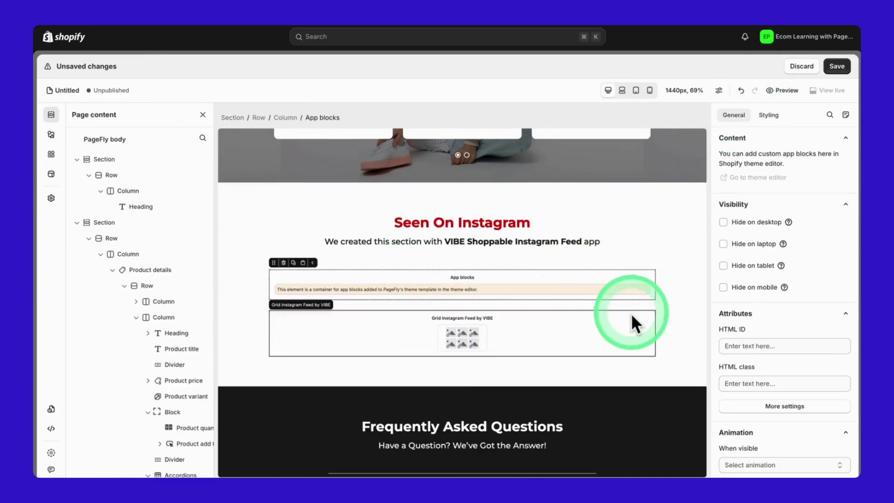
Expand the return policy and international shipping FAQ answers, then scroll to the product list
scroll(507, 410, down, 5)
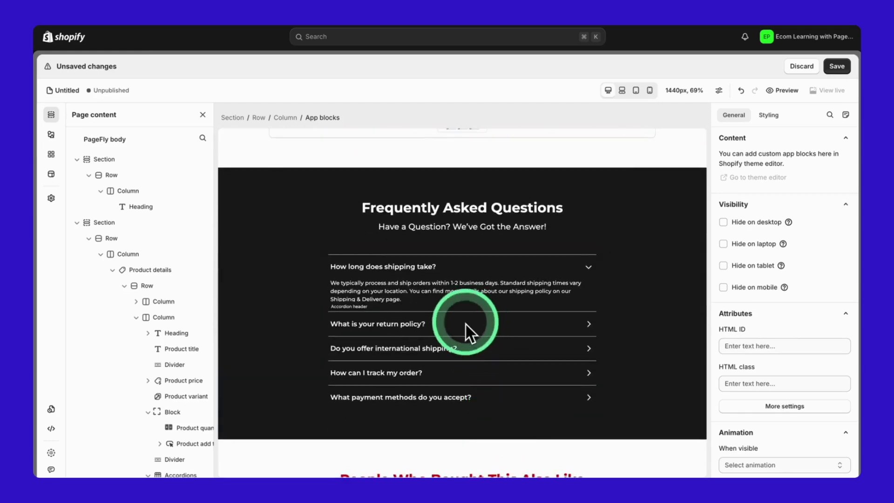
click(465, 323)
click(466, 352)
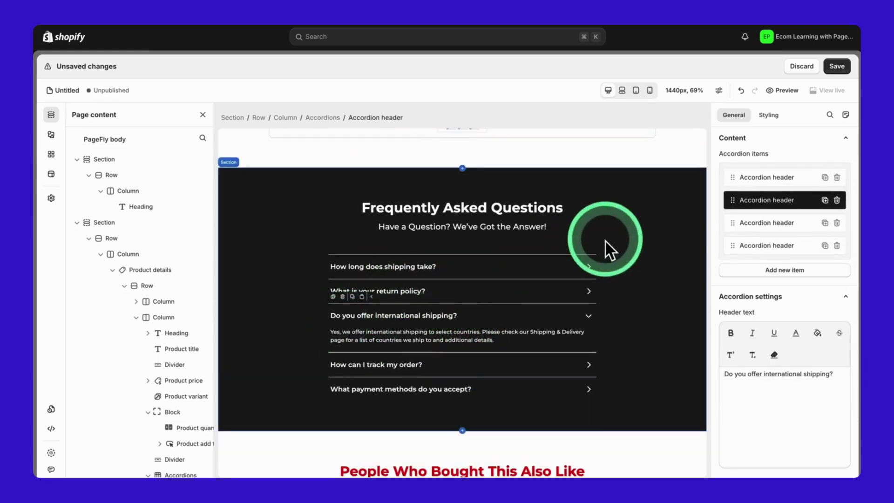
click(783, 177)
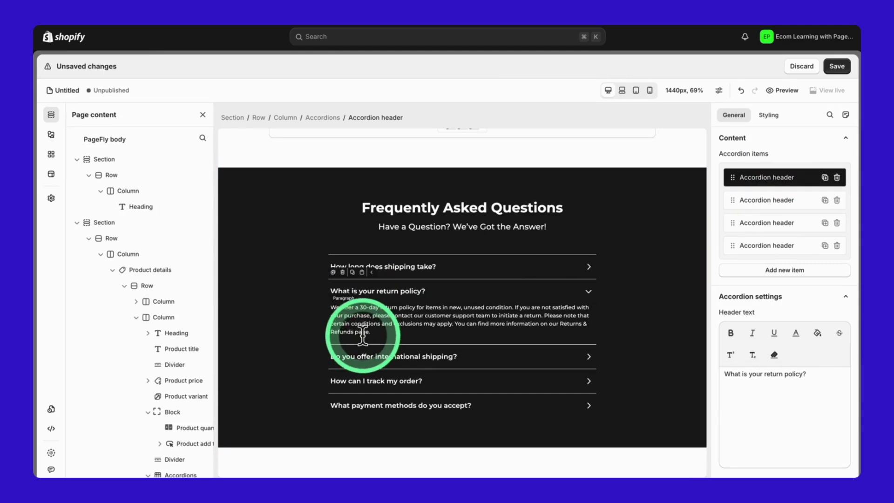
scroll(357, 338, down, 5)
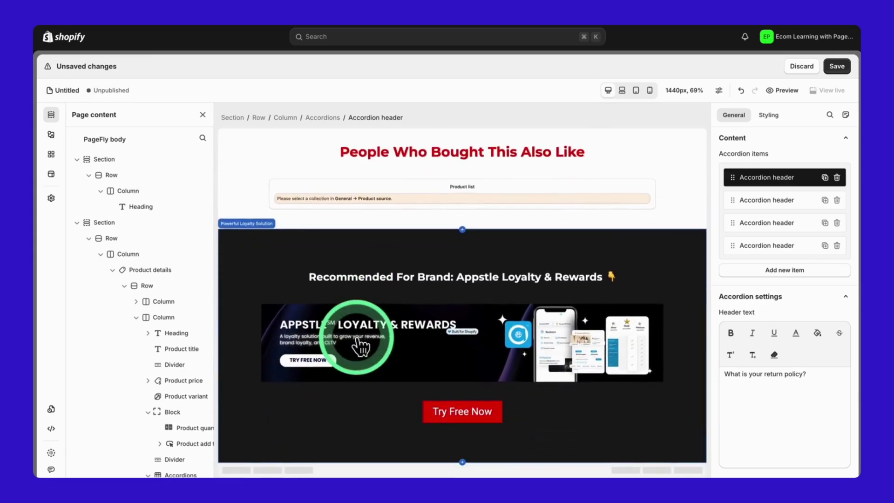
scroll(359, 345, up, 3)
Point the related-products list at the Couple collection
click(416, 280)
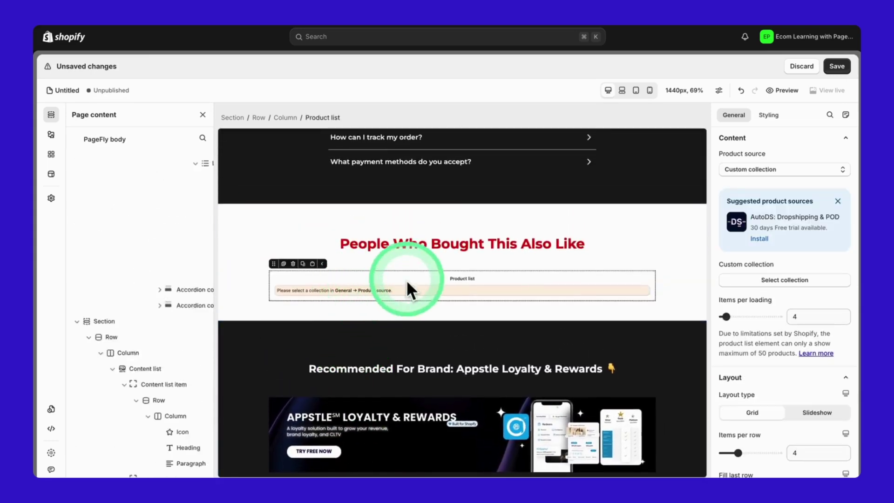
click(732, 183)
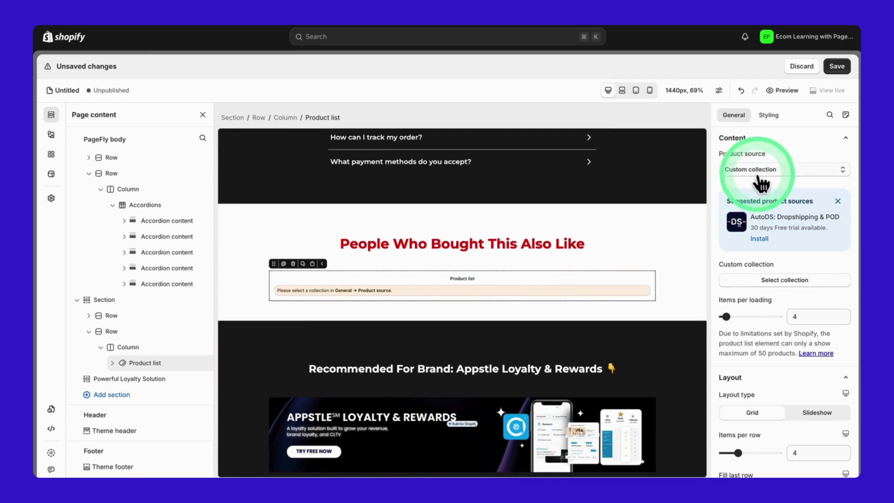
click(758, 279)
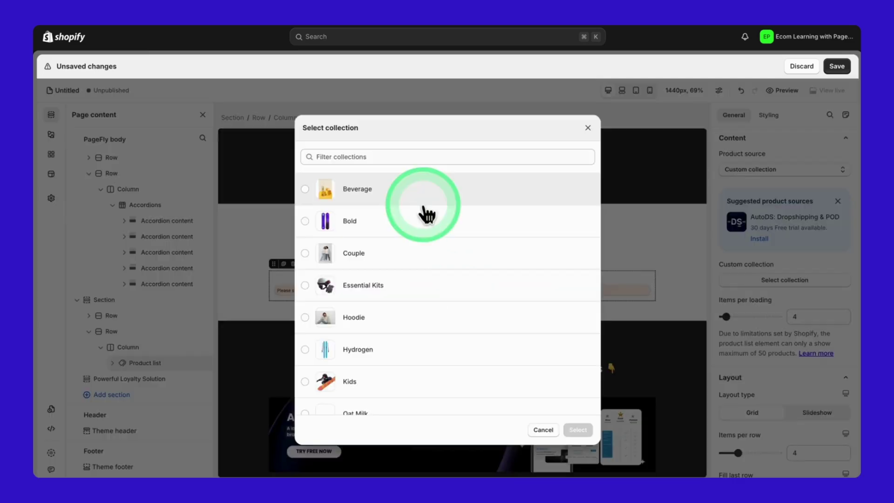
click(420, 253)
click(578, 429)
Load 3 items at a time, trying a slideshow layout before returning to Grid
click(818, 347)
click(844, 350)
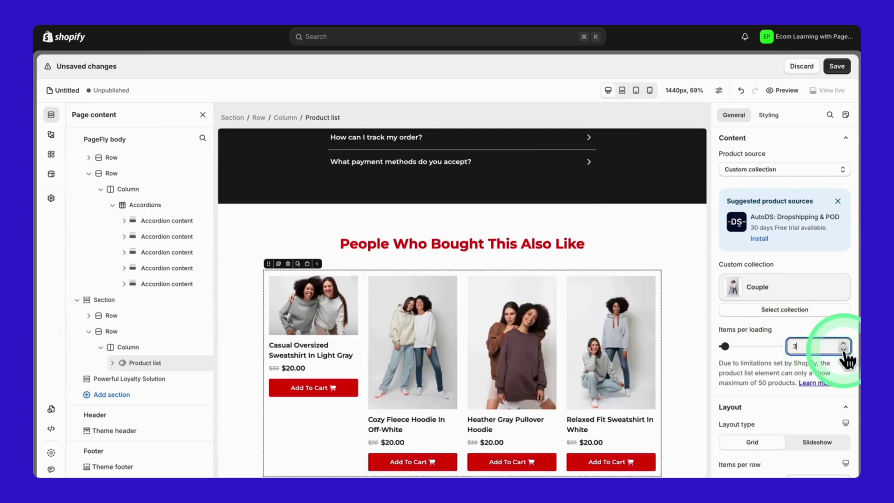
scroll(838, 368, down, 2)
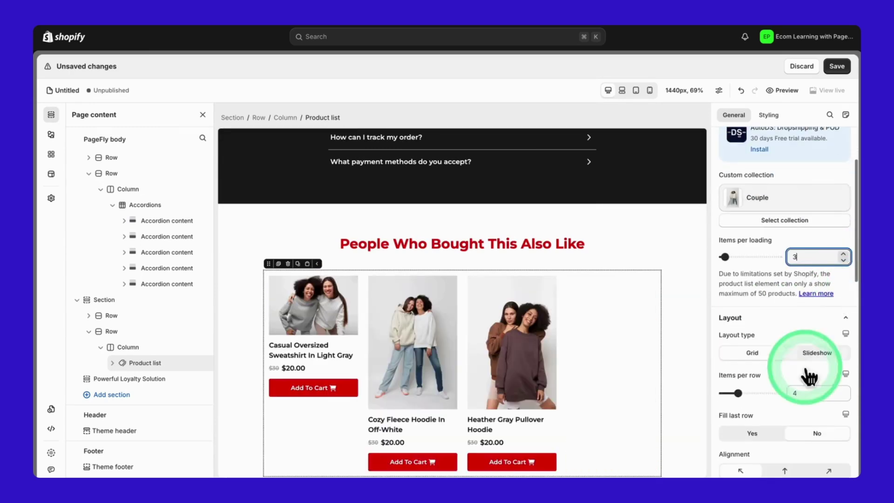
click(813, 353)
mouse_move(784, 395)
mouse_down()
mouse_move(745, 387)
mouse_move(739, 400)
mouse_move(779, 394)
mouse_up()
click(764, 358)
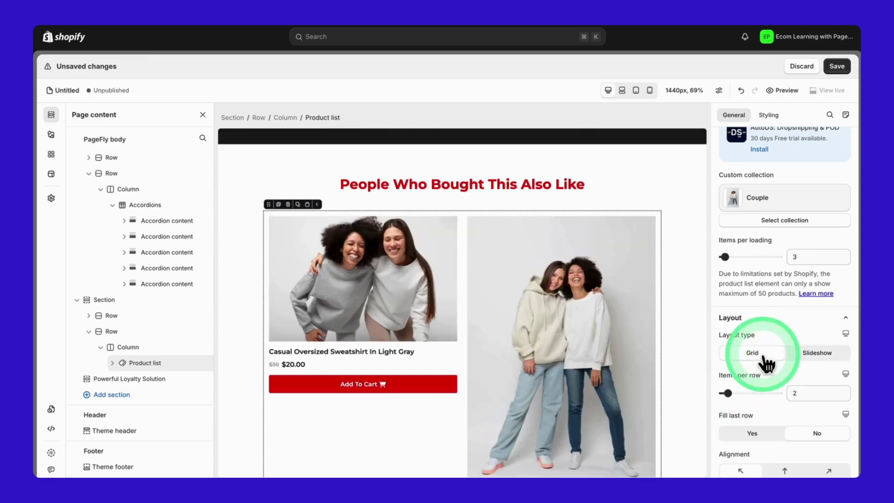
click(823, 257)
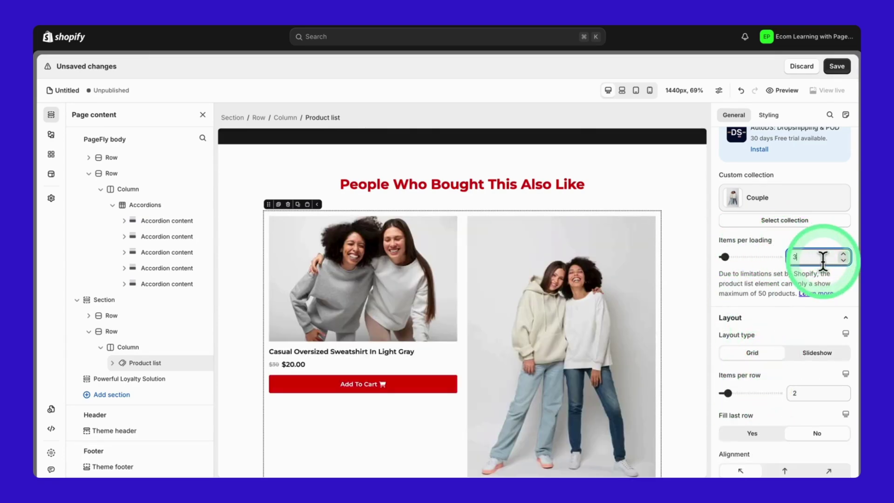
Set items per row to 3 and save the Everywear page
scroll(610, 237, down, 3)
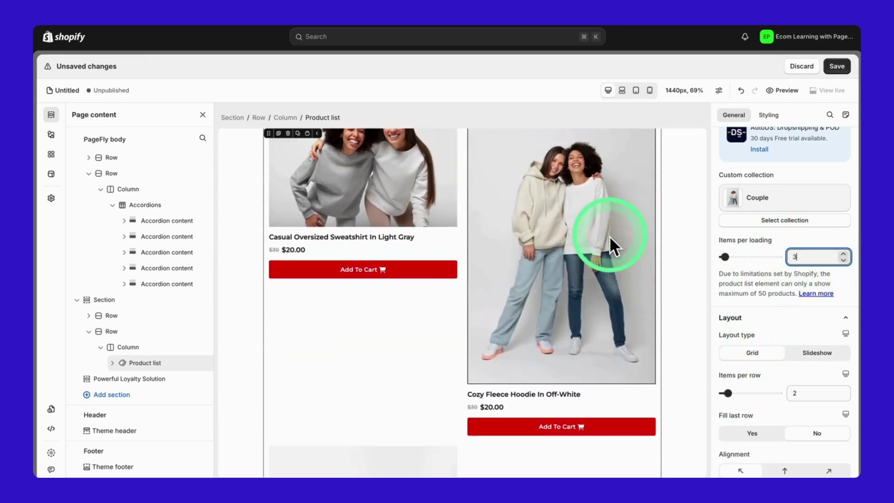
double_click(809, 394)
text(3)
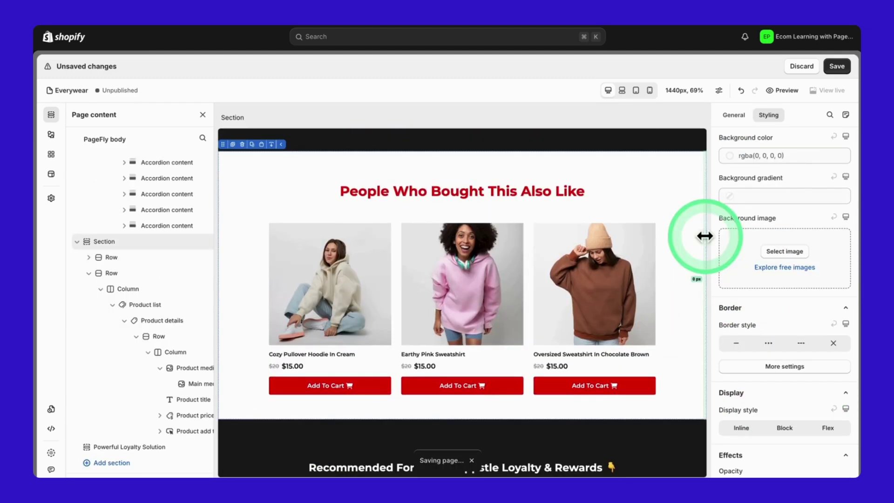
scroll(703, 235, up, 2)
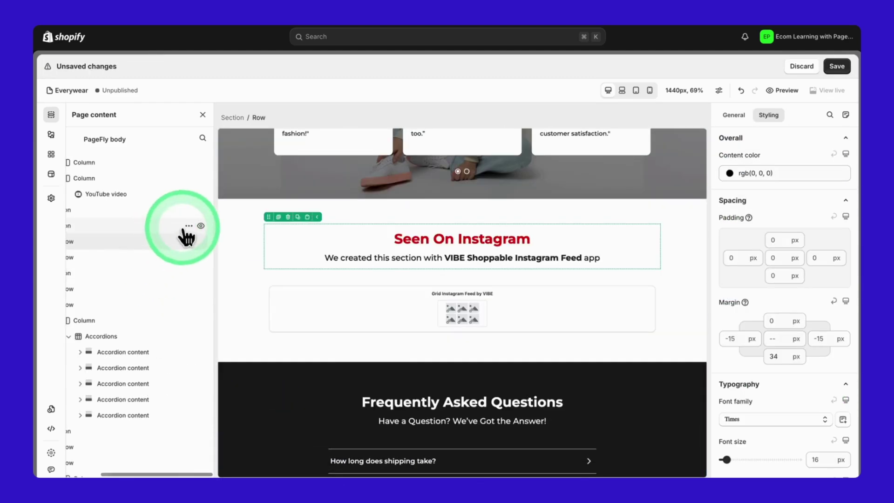
click(190, 239)
key(ctrl+s)
click(673, 203)
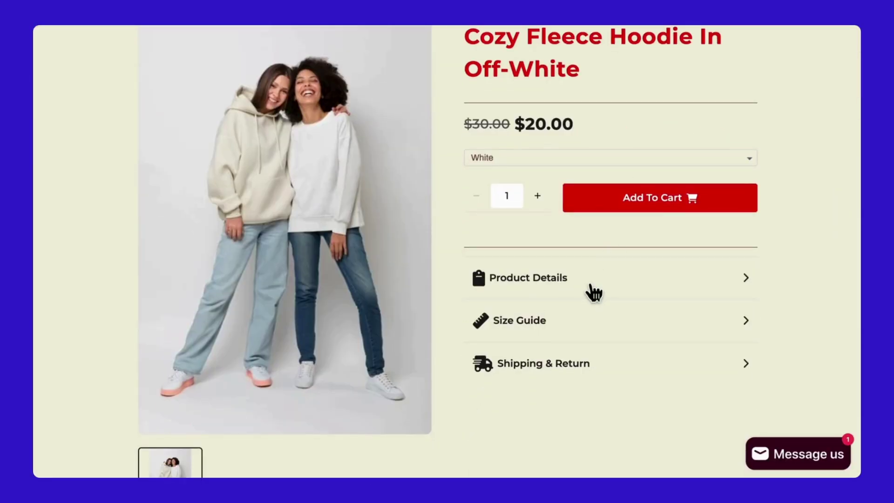
Play the embedded YouTube video and scroll past the three $15.00 sweatshirts to the footer
click(591, 291)
scroll(573, 335, down, 5)
scroll(568, 355, down, 15)
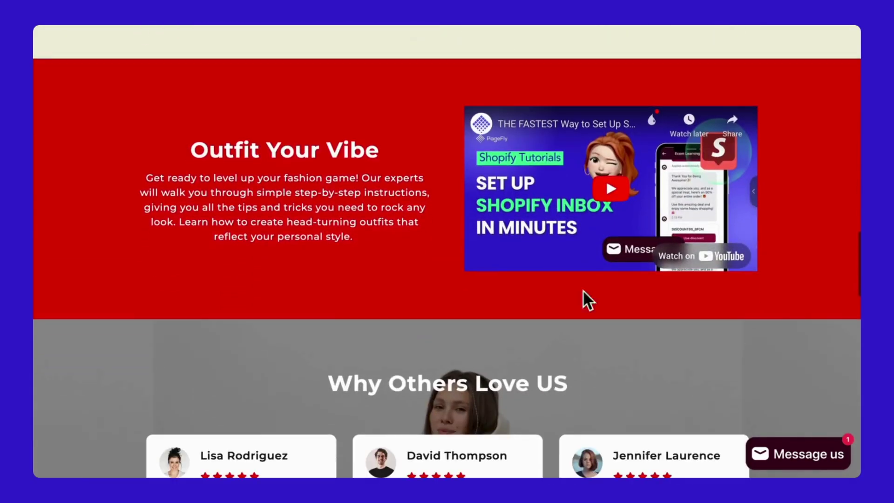
click(605, 198)
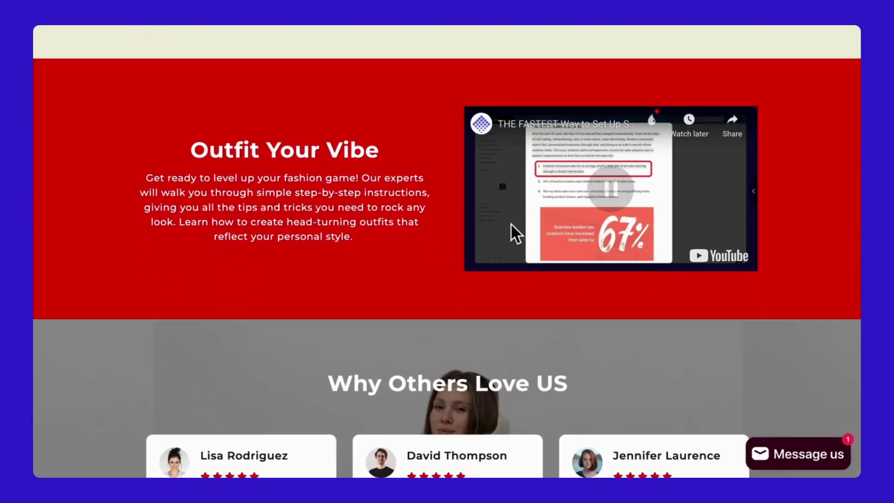
scroll(467, 342, down, 2)
scroll(466, 340, down, 15)
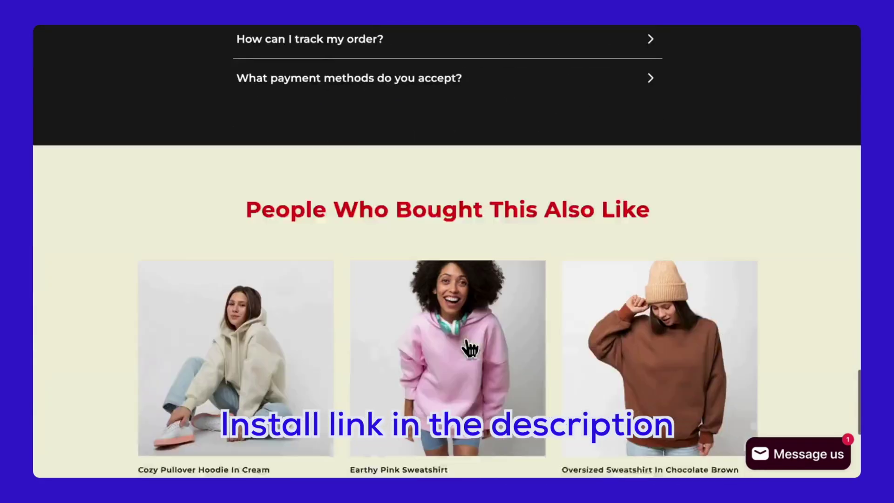
scroll(466, 347, down, 3)
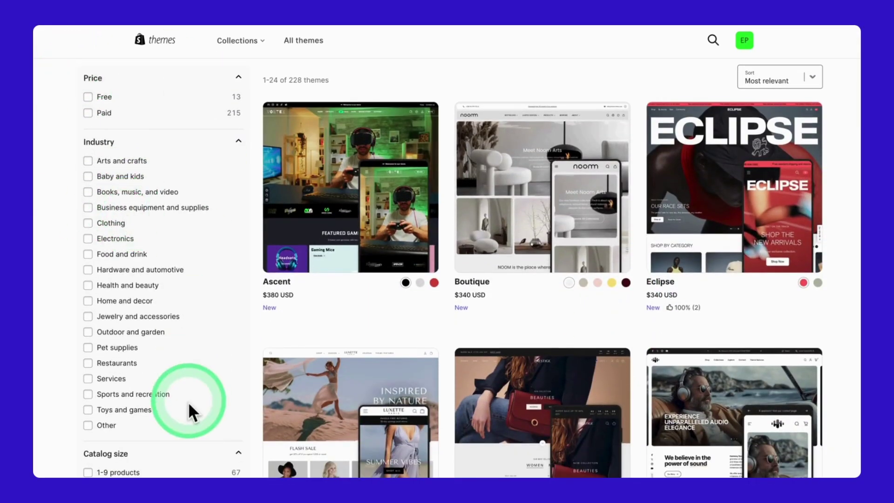
Open Online Store > Themes and scroll to the Popular free themes section
click(107, 146)
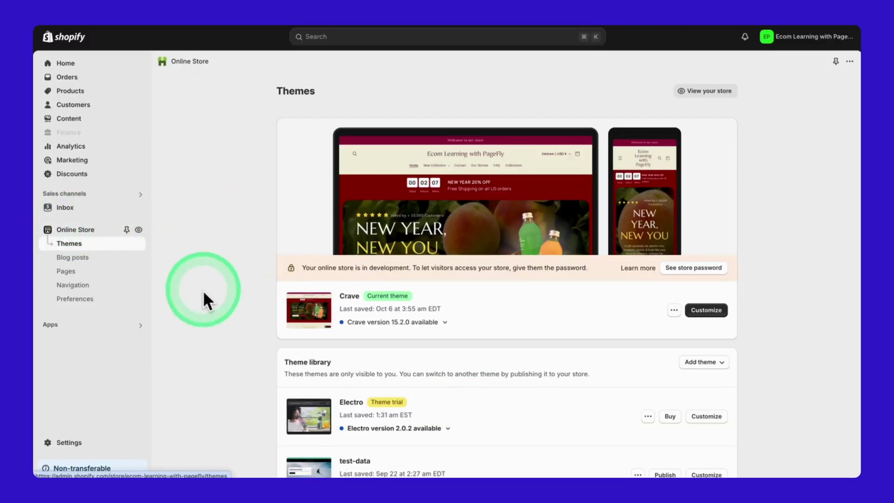
scroll(197, 301, down, 12)
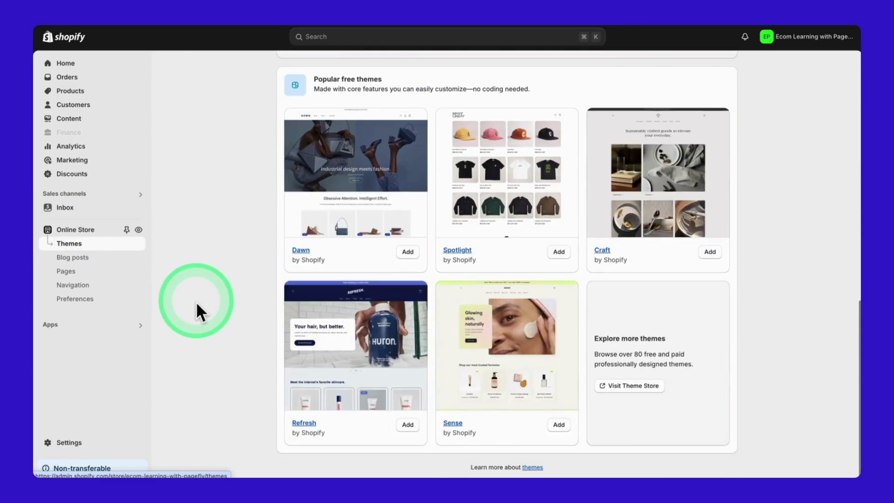
In the Theme Store, filter themes to the Baby and kids industry with 1-9 products
click(633, 385)
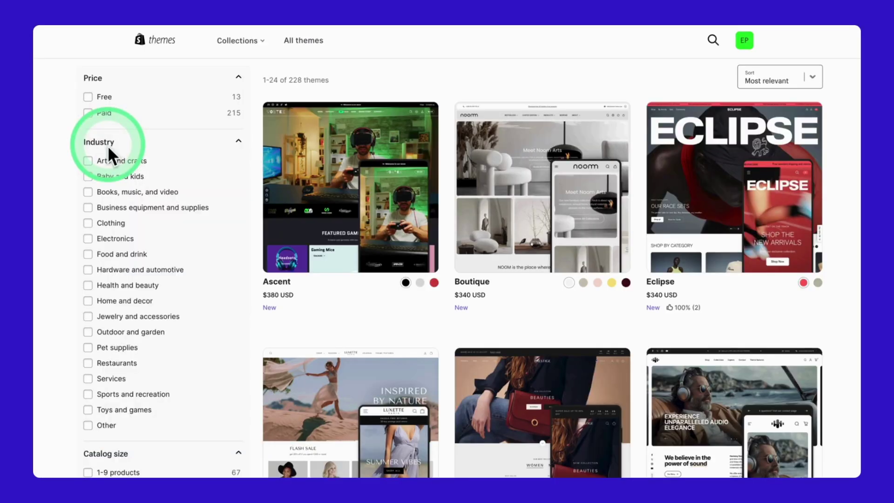
scroll(100, 382, down, 5)
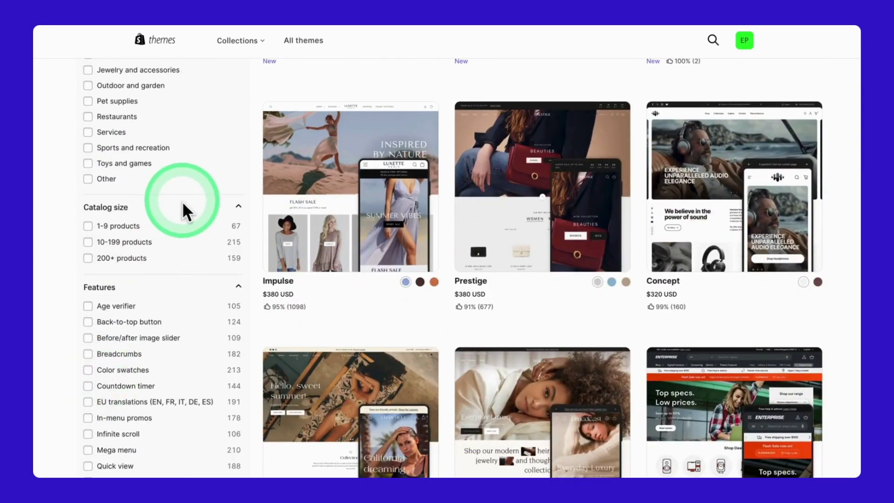
scroll(172, 298, down, 1)
scroll(169, 294, up, 5)
click(89, 149)
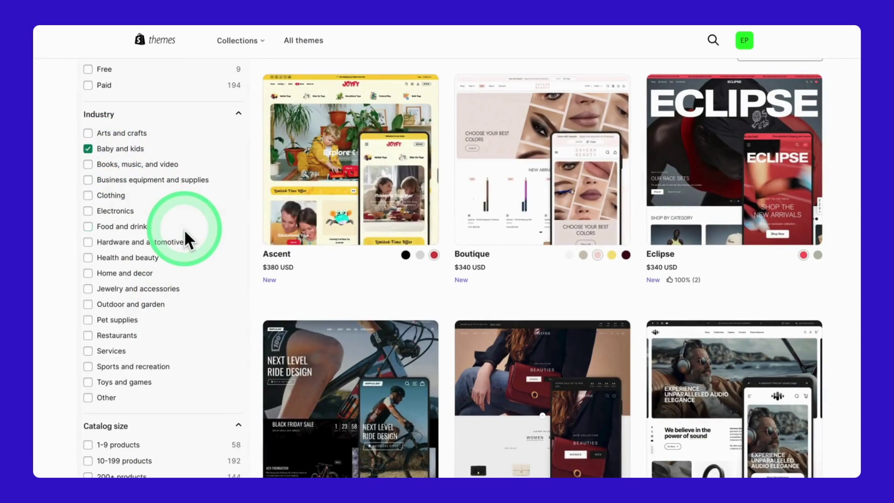
scroll(225, 357, down, 3)
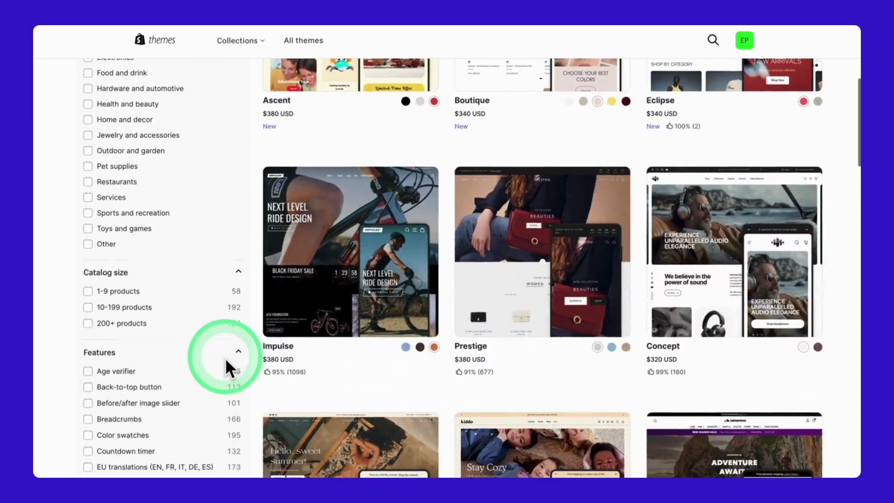
click(88, 289)
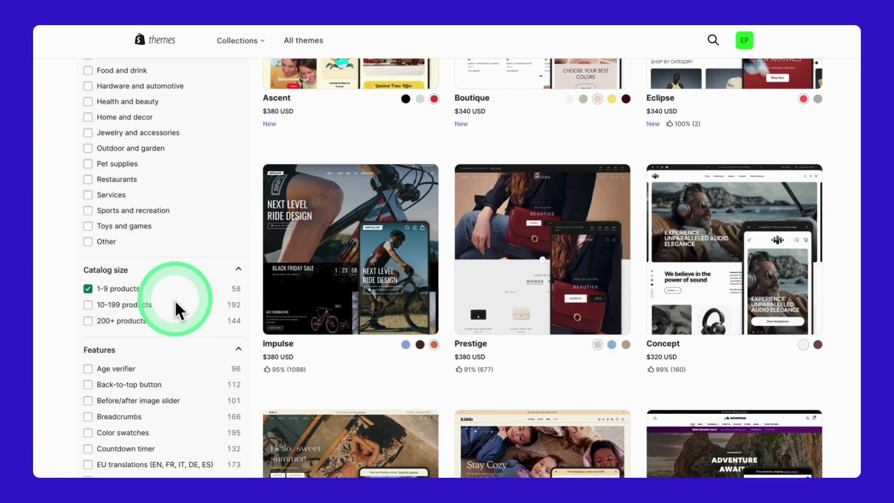
Require the Age verifier, Color swatches, Breadcrumbs and Countdown timer features
scroll(174, 300, down, 4)
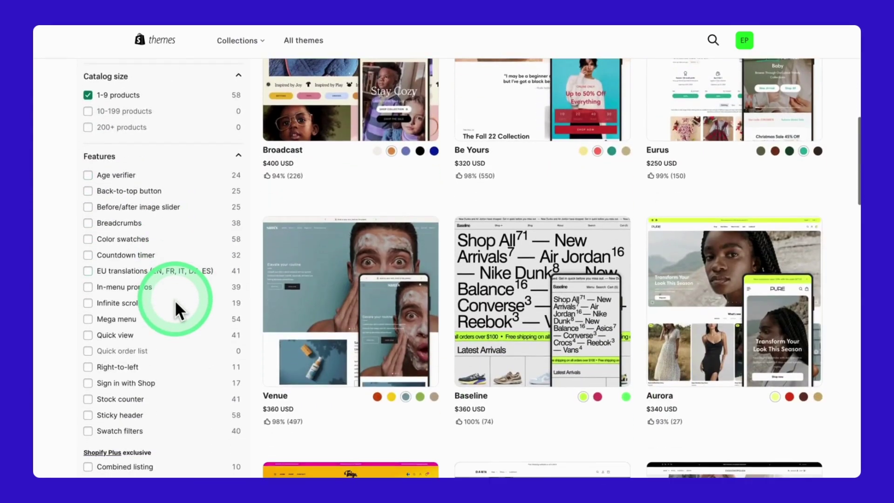
scroll(175, 300, down, 2)
click(90, 105)
click(89, 167)
click(88, 152)
click(87, 186)
scroll(296, 220, up, 3)
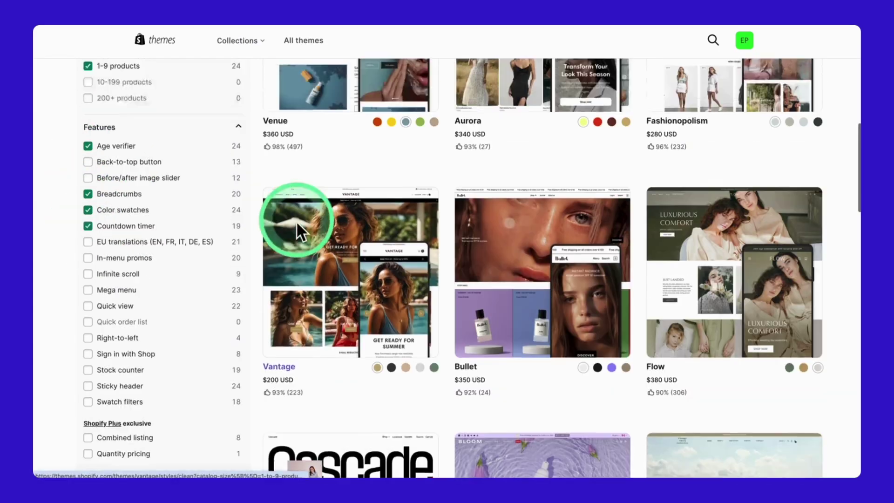
scroll(296, 220, up, 8)
scroll(296, 224, down, 15)
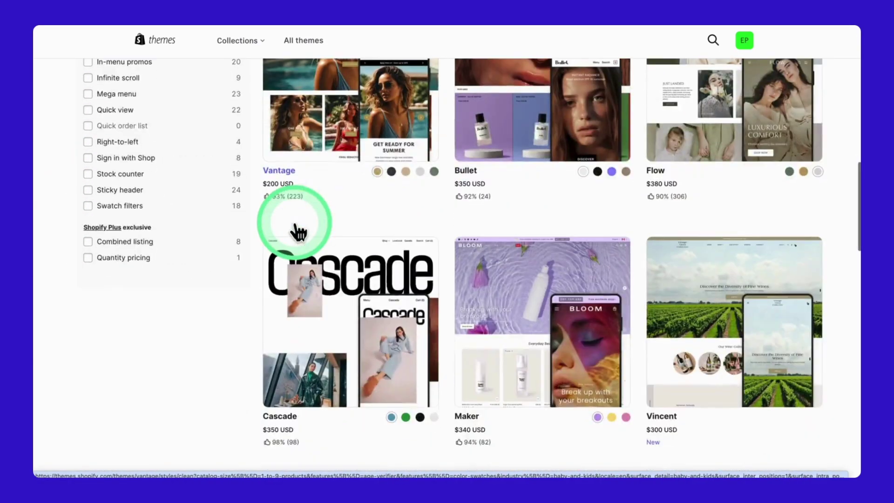
scroll(295, 229, up, 15)
click(713, 40)
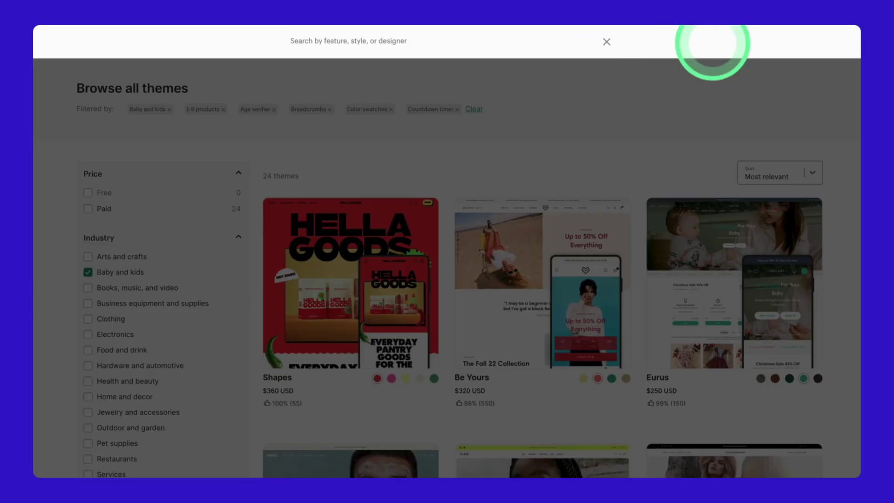
Search for 'Blum', open its $170 theme page and preview the Celia demo store
text(Blum)
click(371, 84)
click(722, 311)
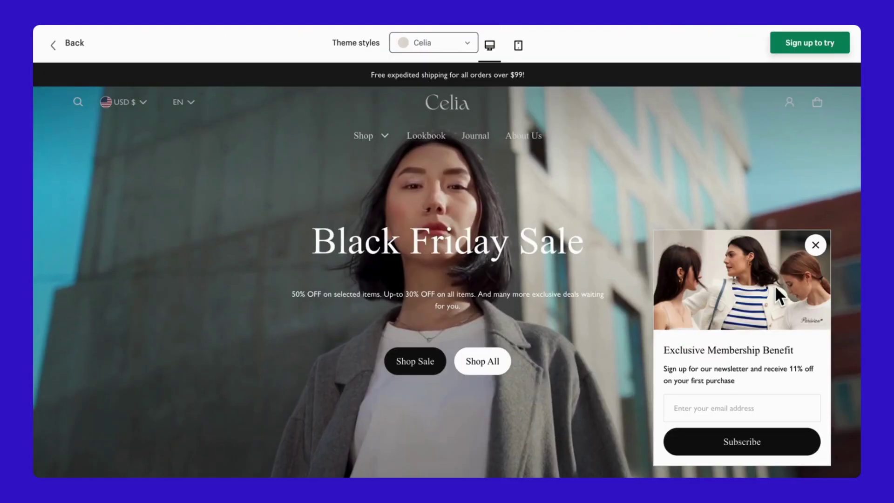
click(814, 246)
scroll(655, 377, down, 15)
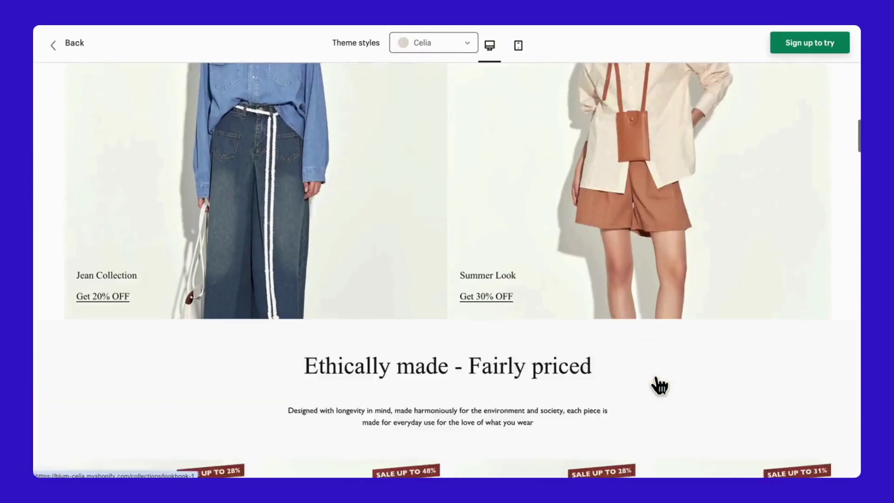
scroll(659, 386, down, 15)
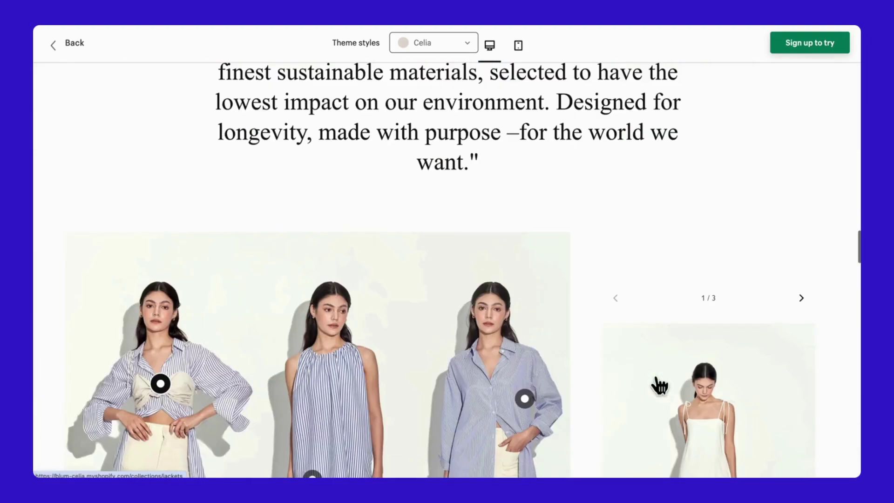
scroll(660, 384, up, 20)
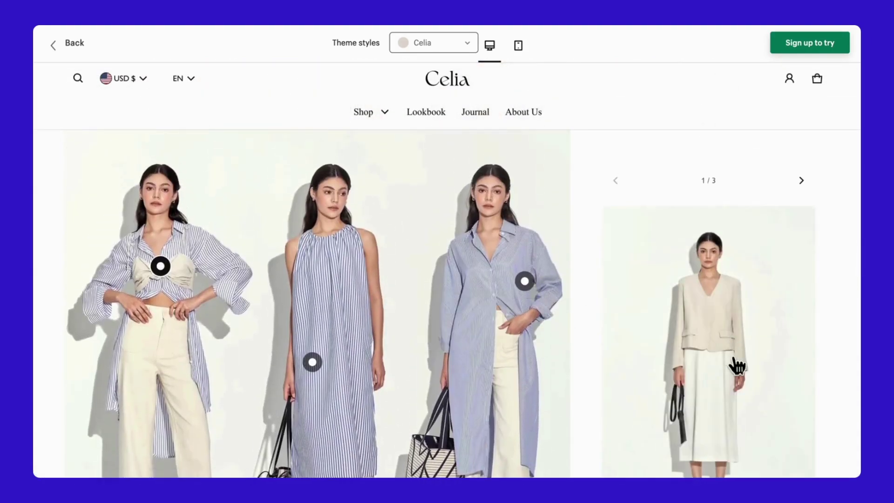
click(214, 238)
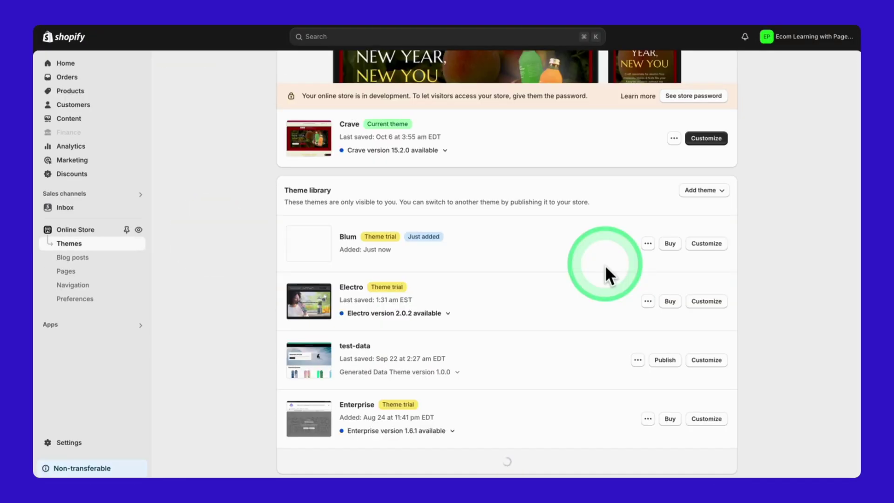
Give Slide 1 library images for both its desktop and mobile backgrounds
click(707, 245)
click(807, 243)
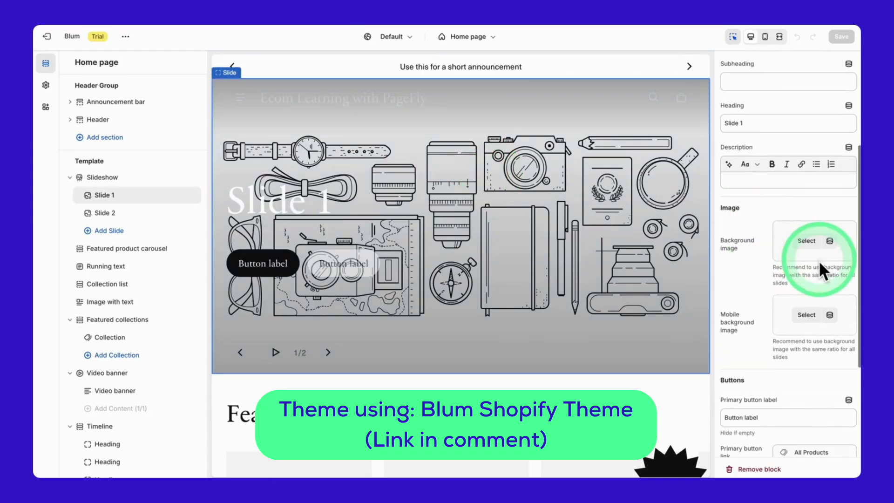
click(429, 278)
click(688, 455)
click(807, 319)
click(794, 352)
click(425, 342)
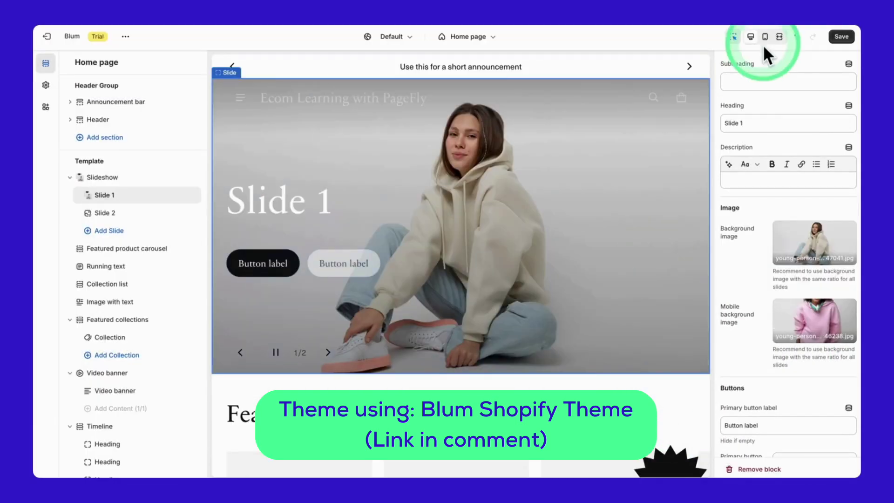
scroll(560, 265, down, 10)
click(561, 265)
Select the Featured product carousel section and preview the Blum theme
click(785, 144)
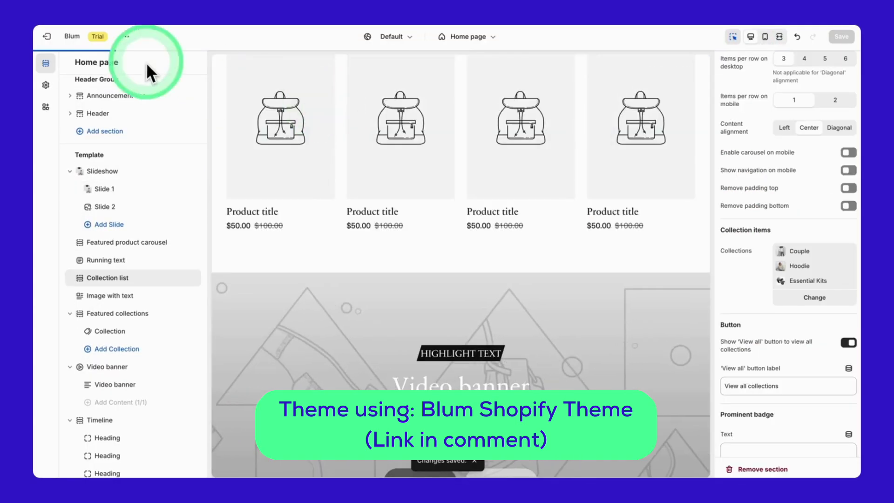
click(126, 36)
click(98, 96)
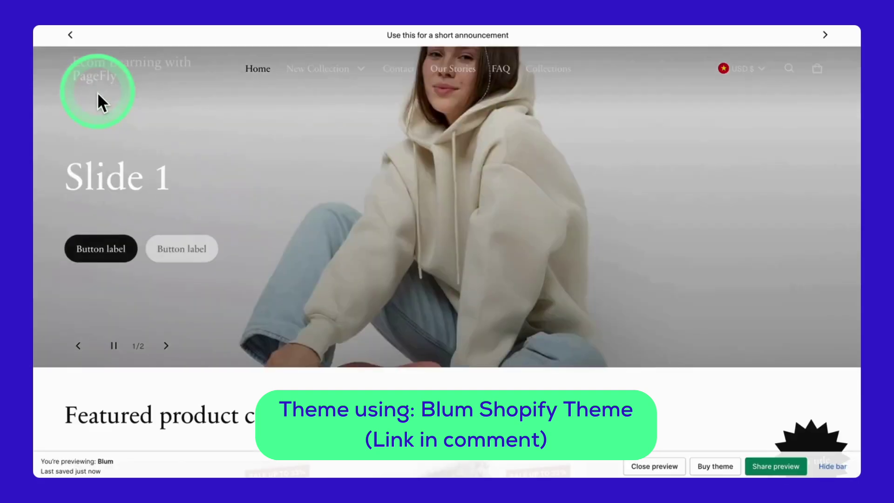
Inspect the preview page and emulate an iPhone SE layout in developer tools
scroll(336, 186, down, 15)
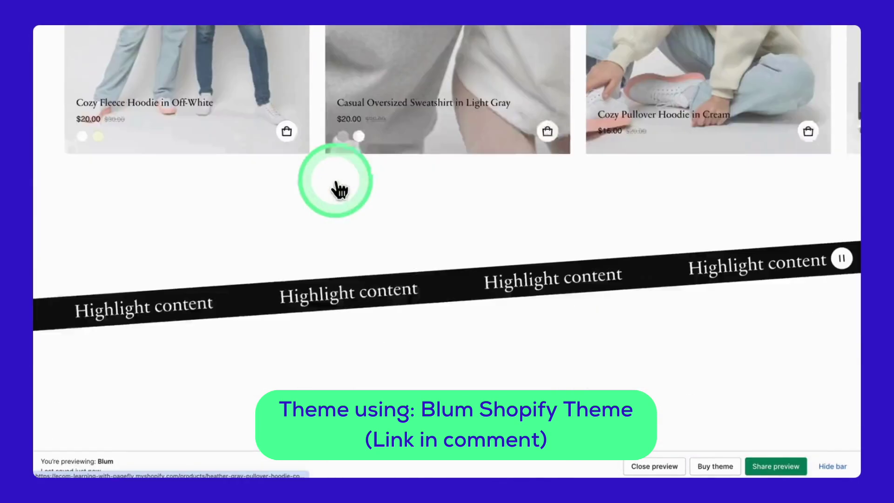
right_click(330, 99)
click(358, 311)
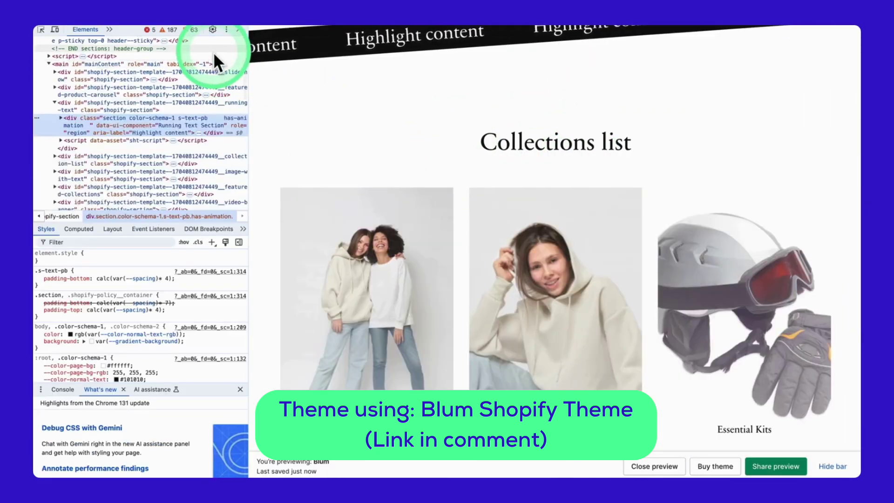
click(55, 30)
Advance the product carousel twice, dismiss the newsletter popup and scroll the mobile preview
scroll(525, 264, down, 8)
click(629, 186)
click(627, 186)
scroll(605, 216, down, 5)
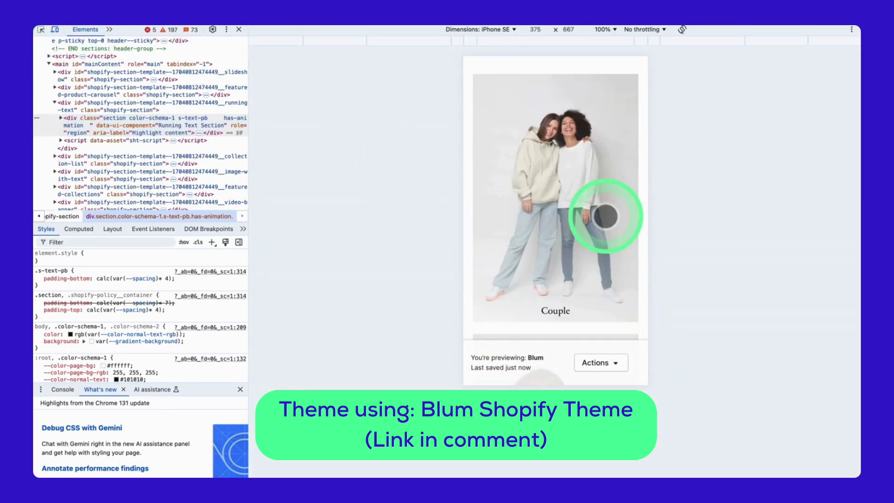
scroll(605, 217, down, 6)
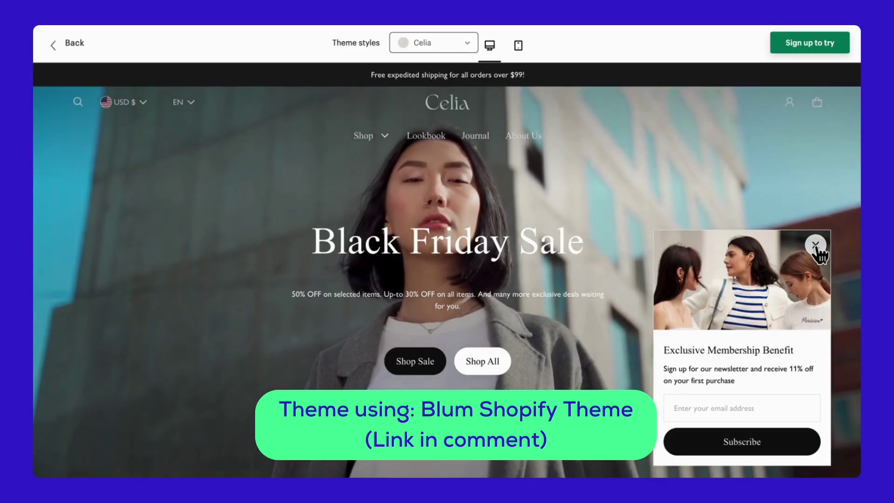
click(816, 246)
scroll(656, 377, down, 10)
scroll(657, 382, down, 15)
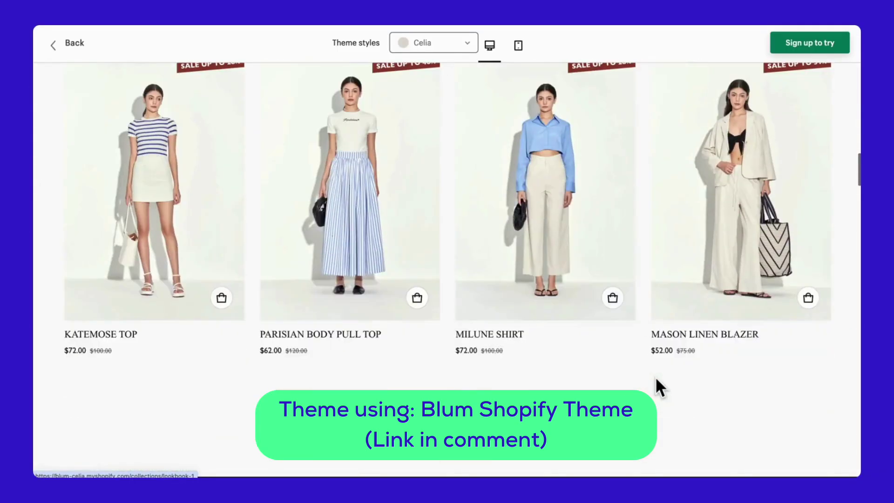
scroll(657, 384, down, 10)
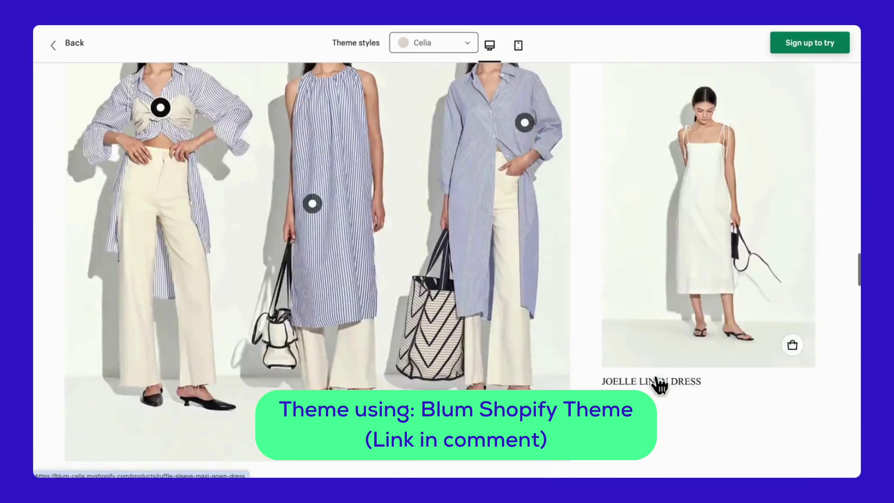
scroll(656, 384, up, 5)
scroll(658, 382, up, 3)
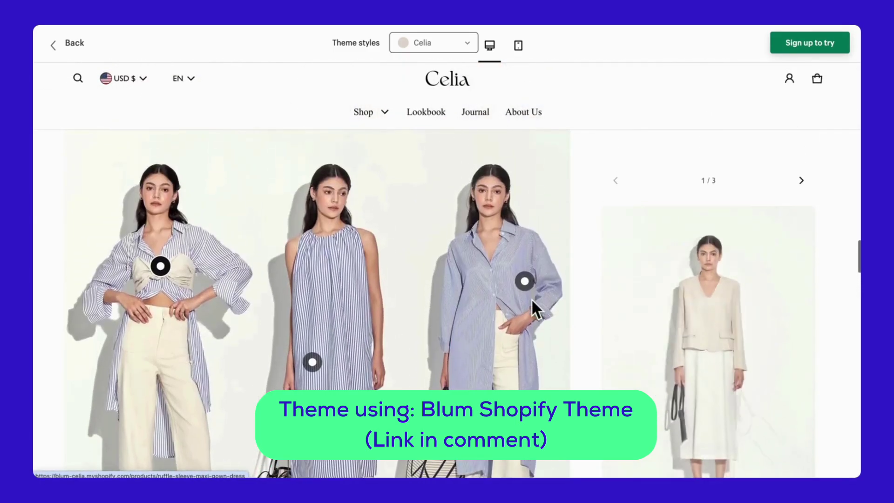
scroll(733, 366, down, 10)
scroll(733, 356, down, 15)
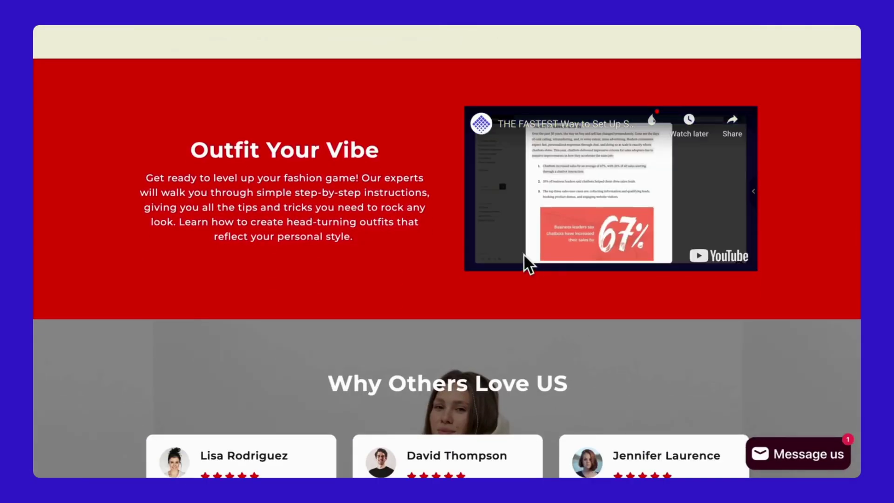
scroll(466, 341, down, 20)
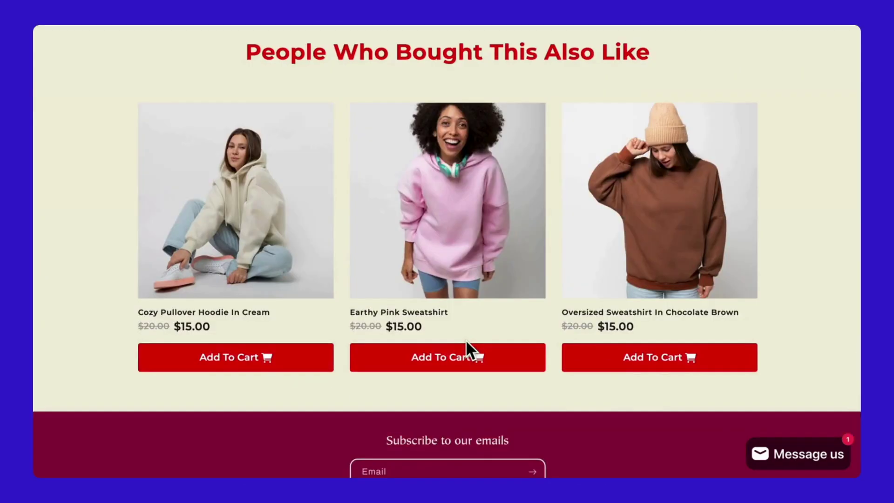